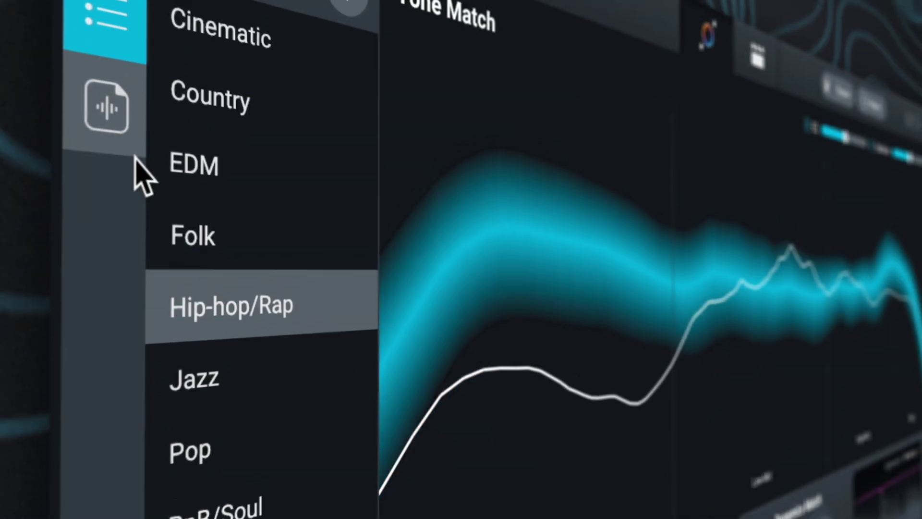
In the Assistant Tone Match panel, show reference-file targets instead of genre presets.
left_click(118, 132)
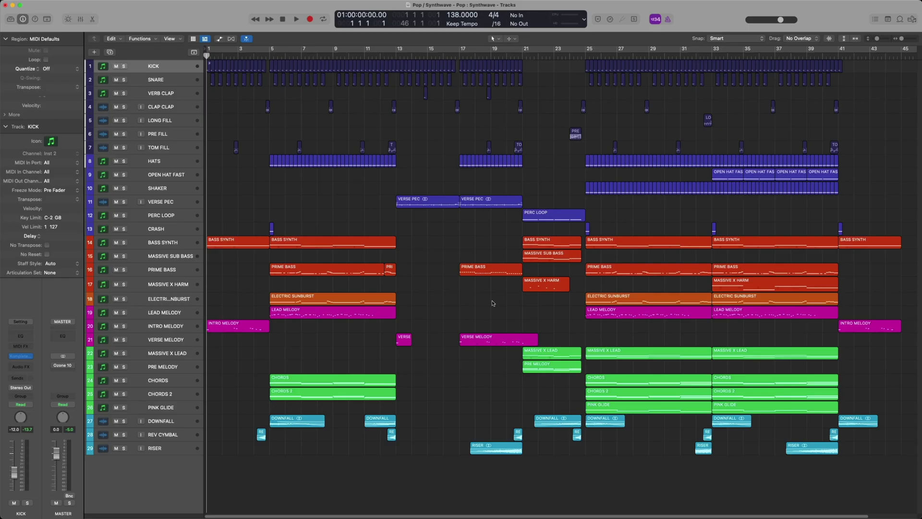
Play the synthwave arrangement from around bar 19 to hear the unmastered mix.
left_click(492, 303)
key("space")
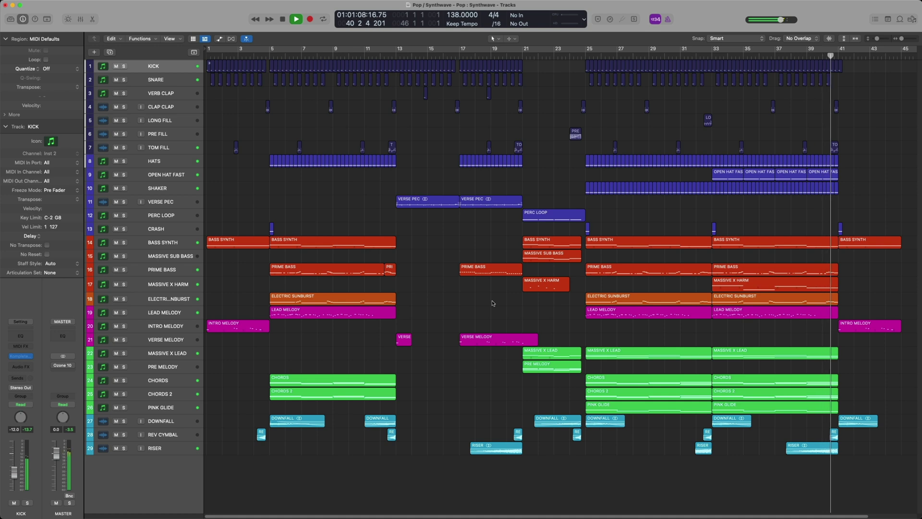
scroll(492, 303, "right", 2)
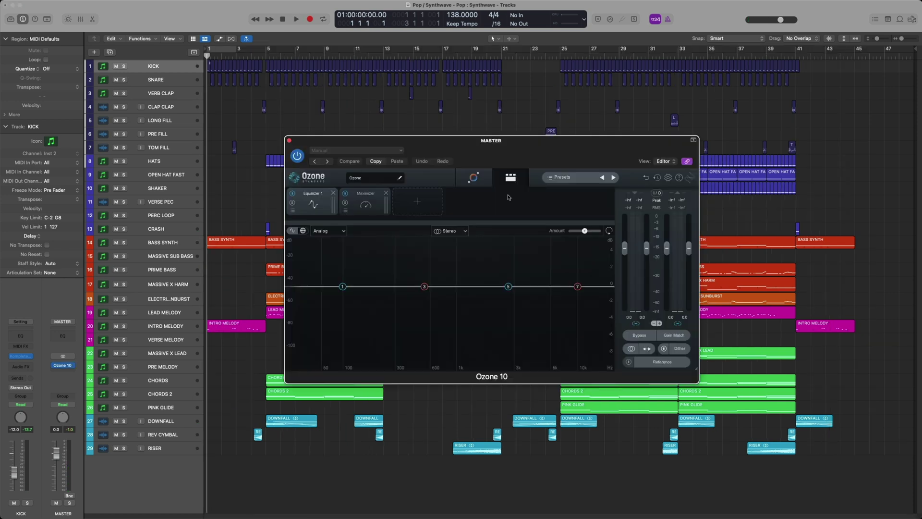
Run the Ozone assistant on a looped bars 33–41 section to build Tone, Width and Dynamics Match.
left_click(473, 178)
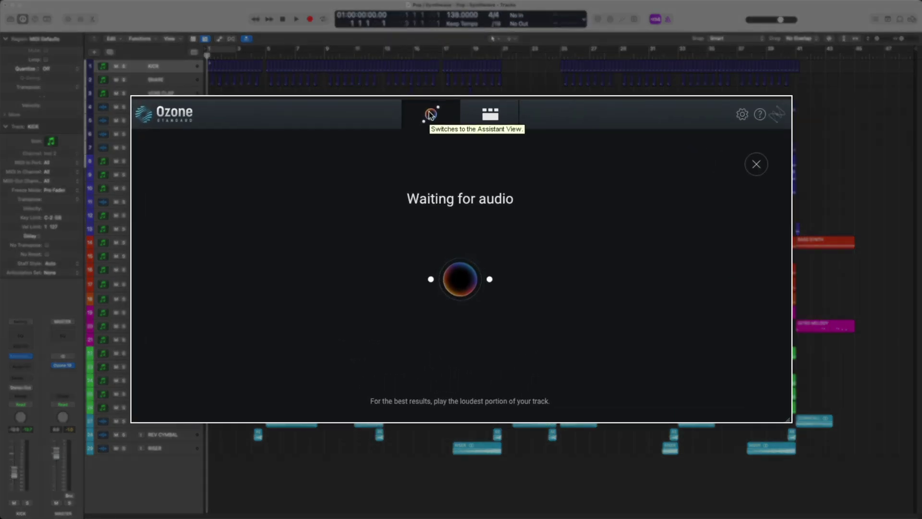
left_click_drag(682, 49, 790, 61)
key("space")
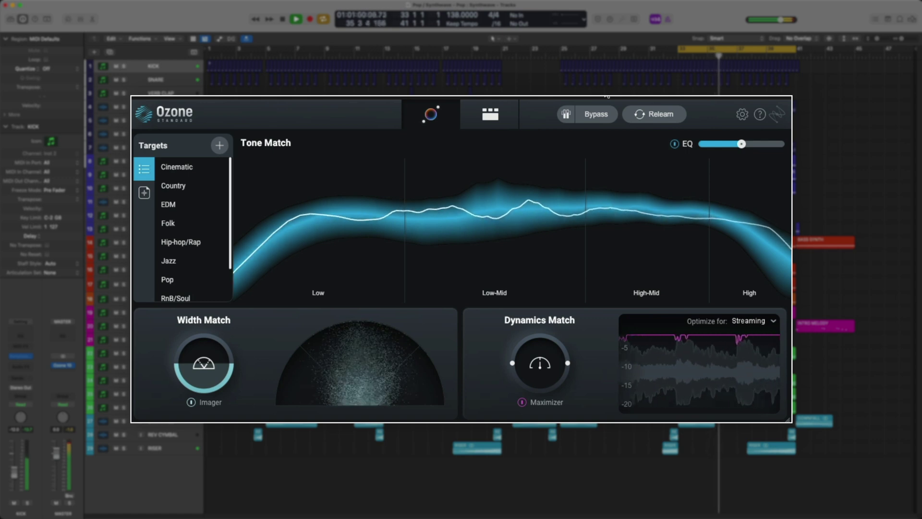
key("space")
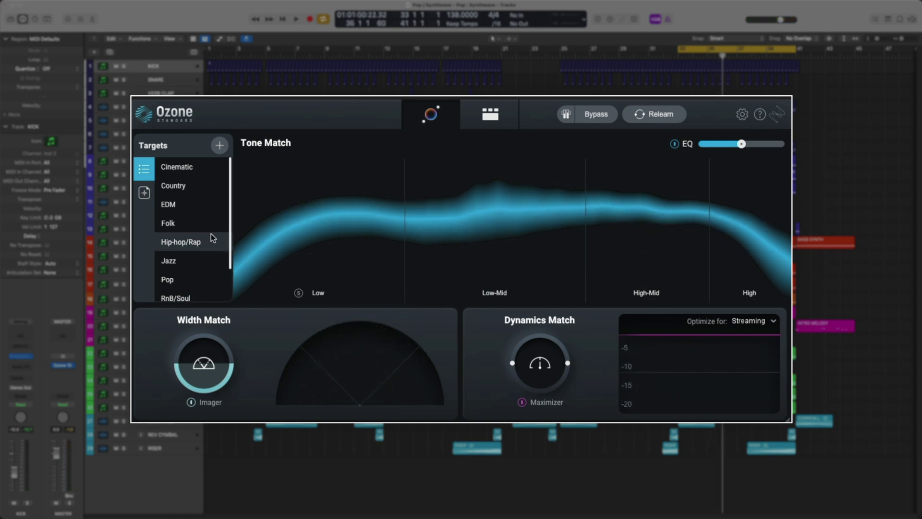
Audition Pop, Hip-hop/Rap and EDM tone targets during playback, then switch to reference-file targets.
scroll(212, 238, "down", 3)
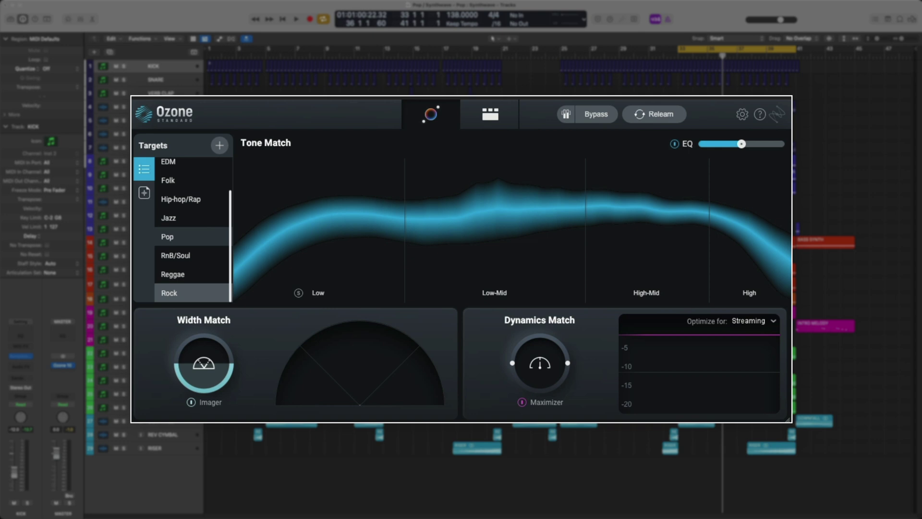
key("space")
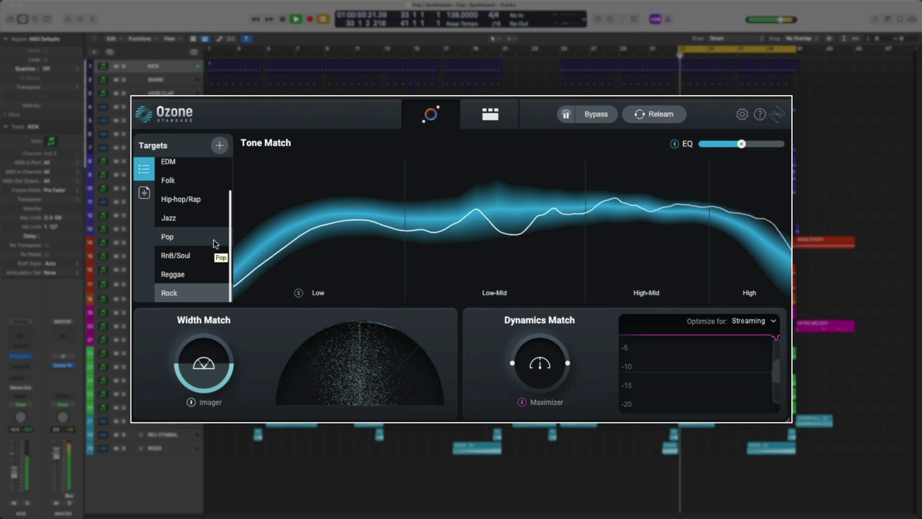
left_click(207, 238)
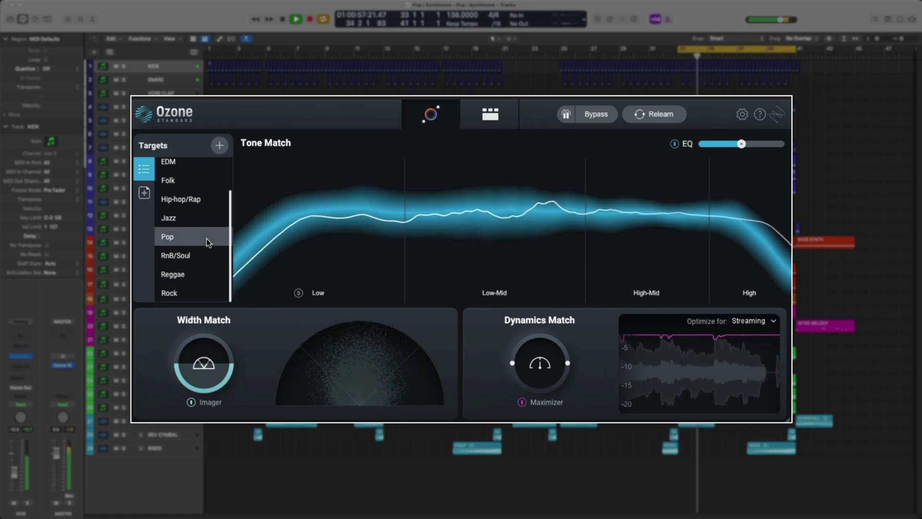
left_click(196, 201)
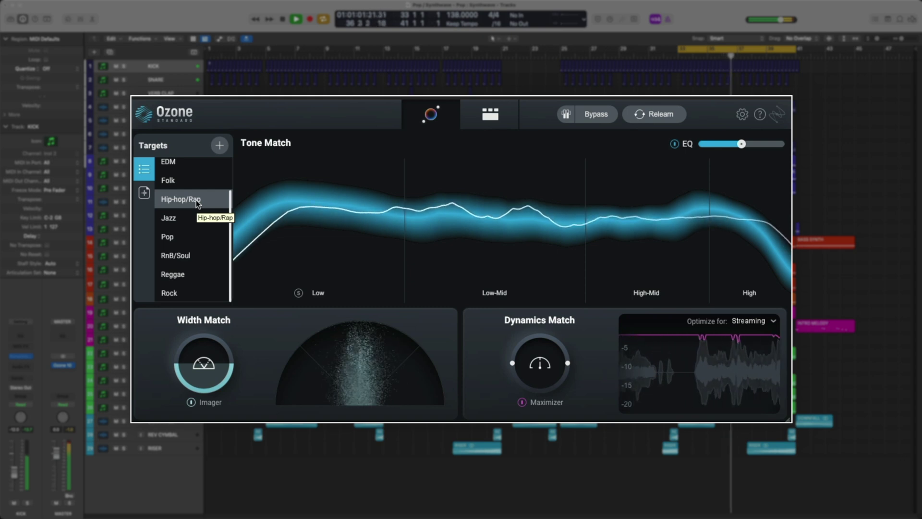
scroll(196, 202, "up", 2)
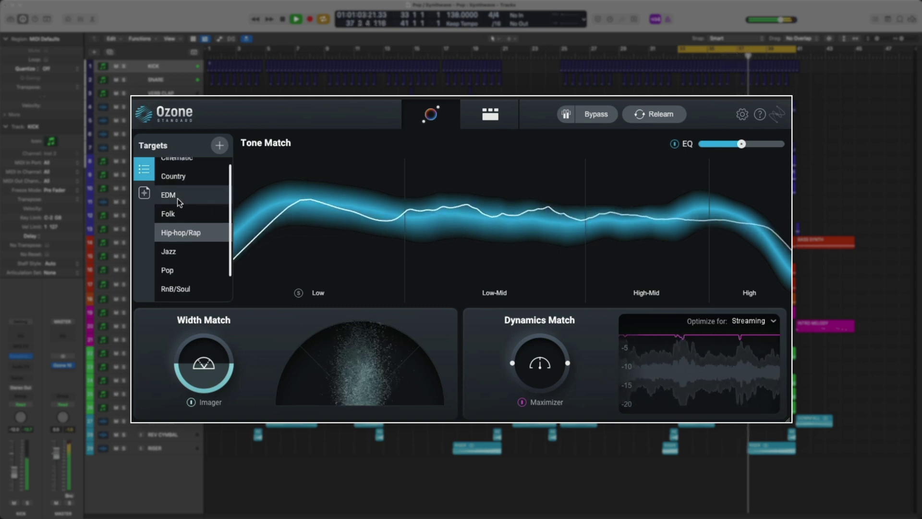
left_click(178, 199)
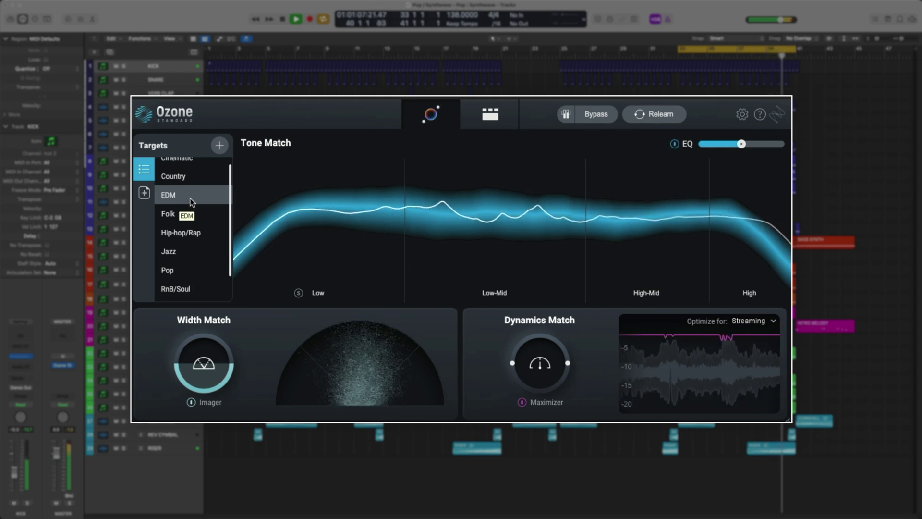
key("space")
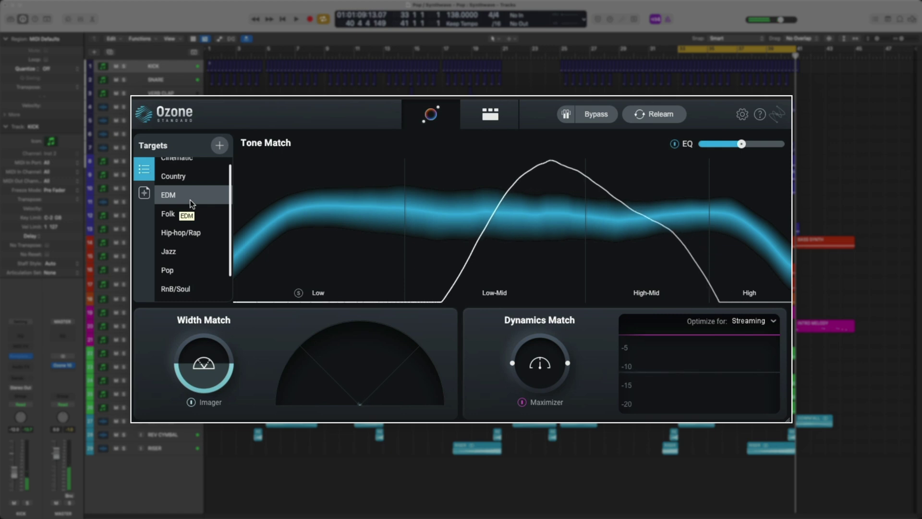
left_click(146, 195)
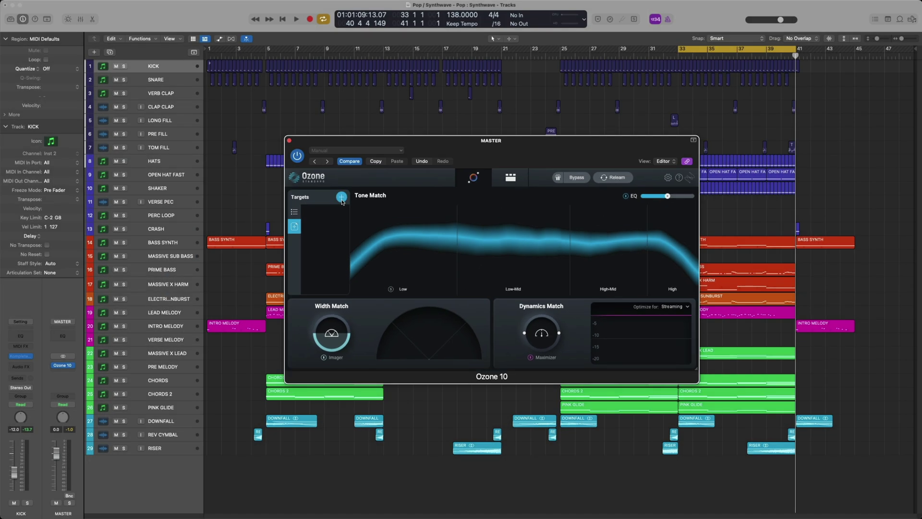
Match against the Blinding Lights mp3 from Downloads, then return to the EDM genre target.
left_click(341, 197)
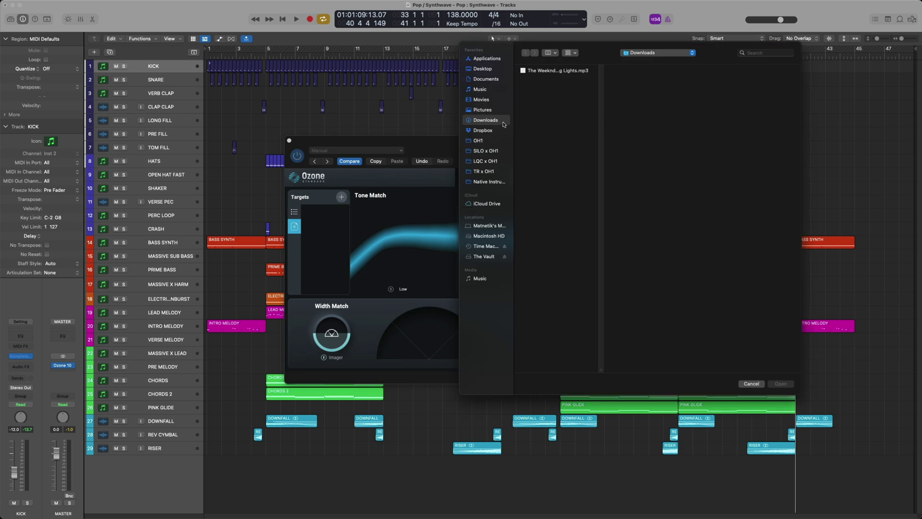
left_click(552, 70)
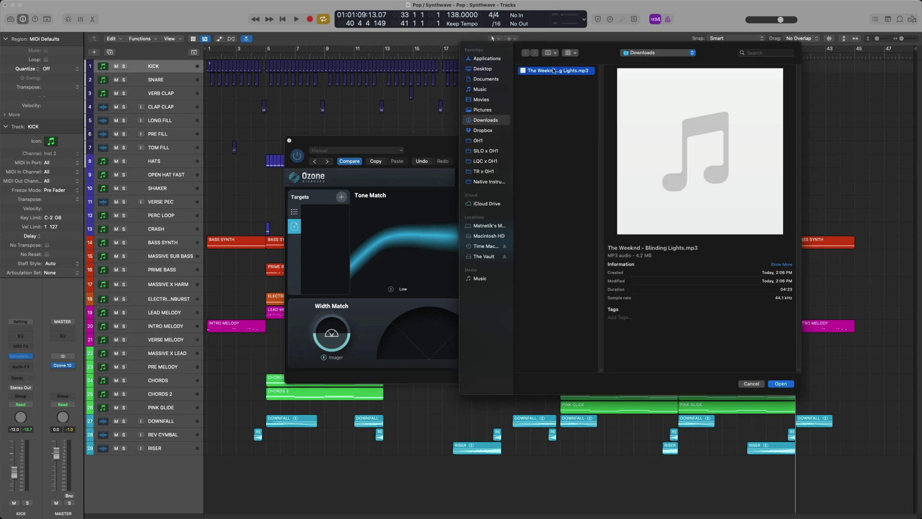
double_click(554, 70)
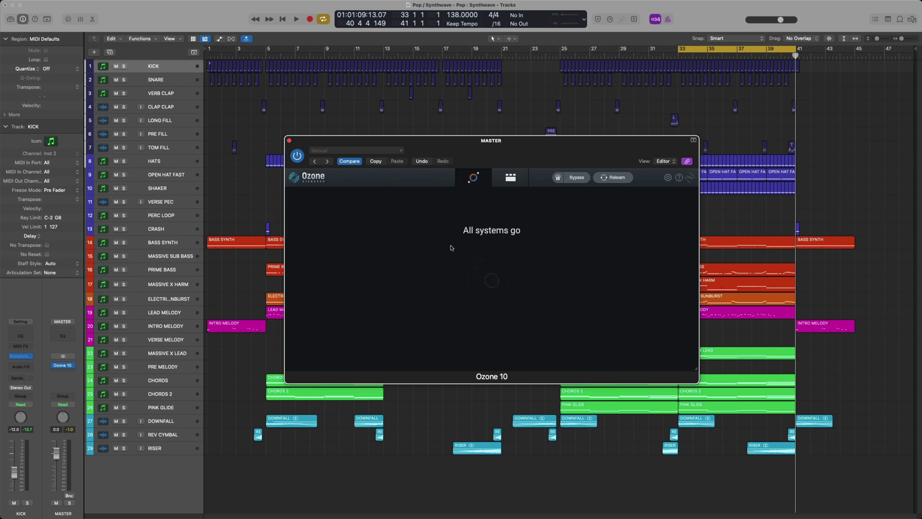
key("space")
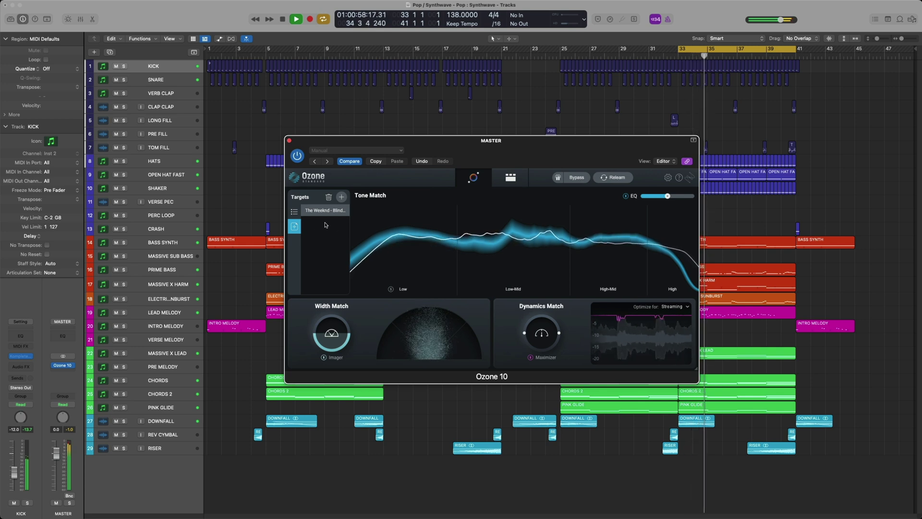
left_click(294, 213)
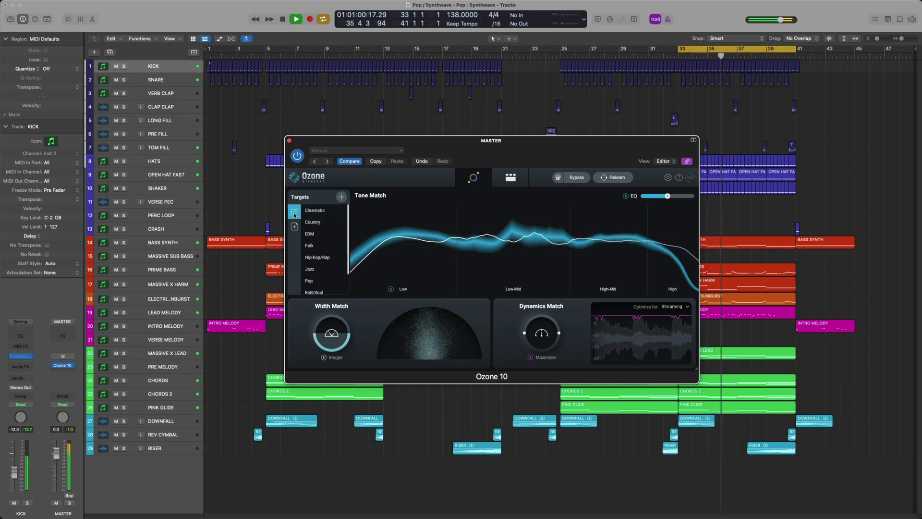
left_click(325, 236)
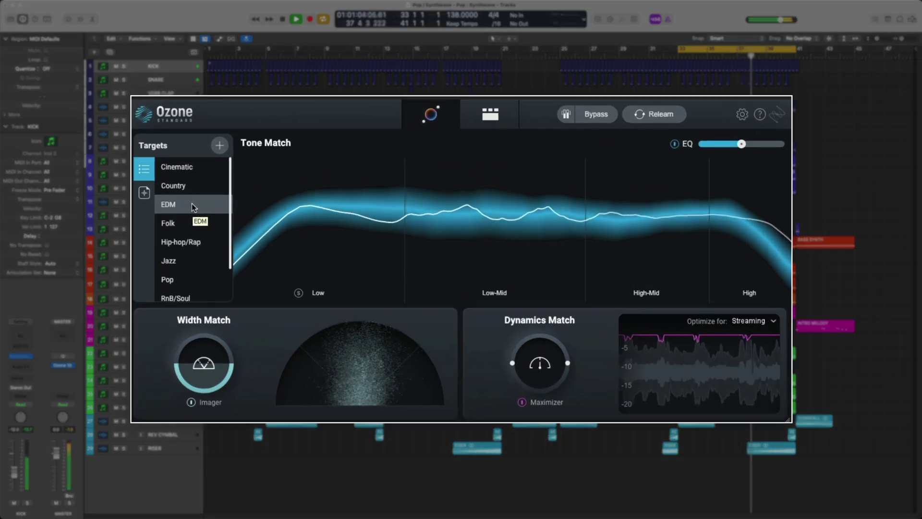
key("space")
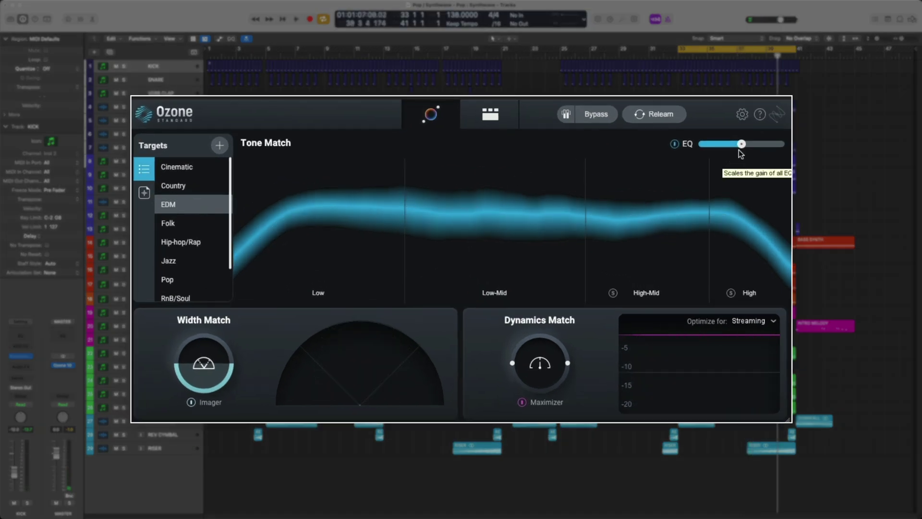
left_click_drag(738, 148, 781, 147)
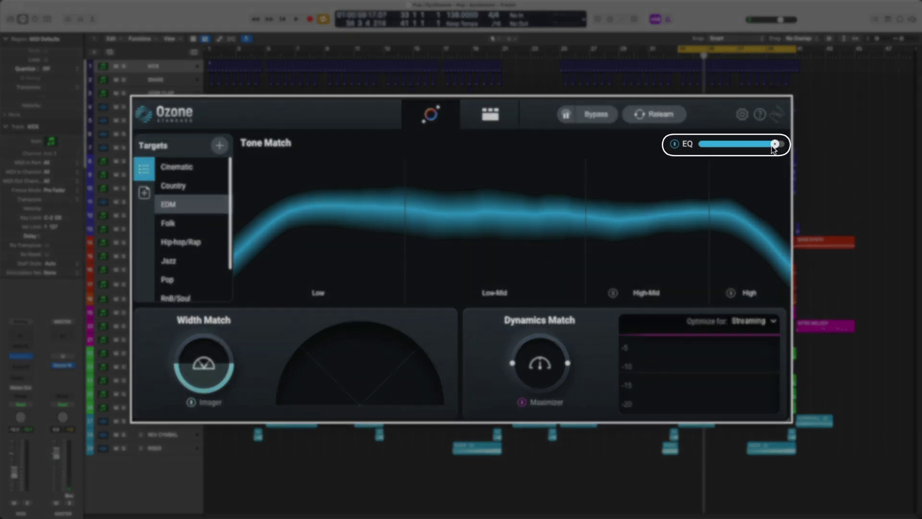
left_click_drag(773, 144, 739, 144)
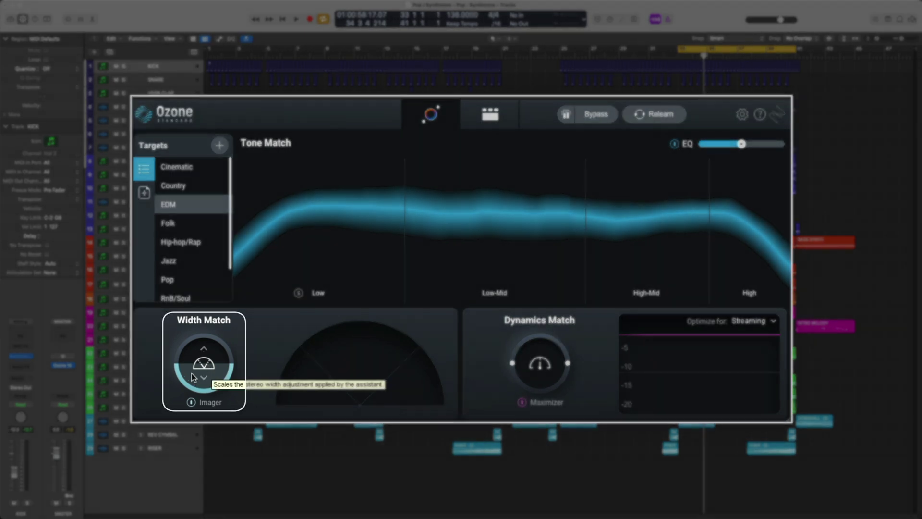
key("space")
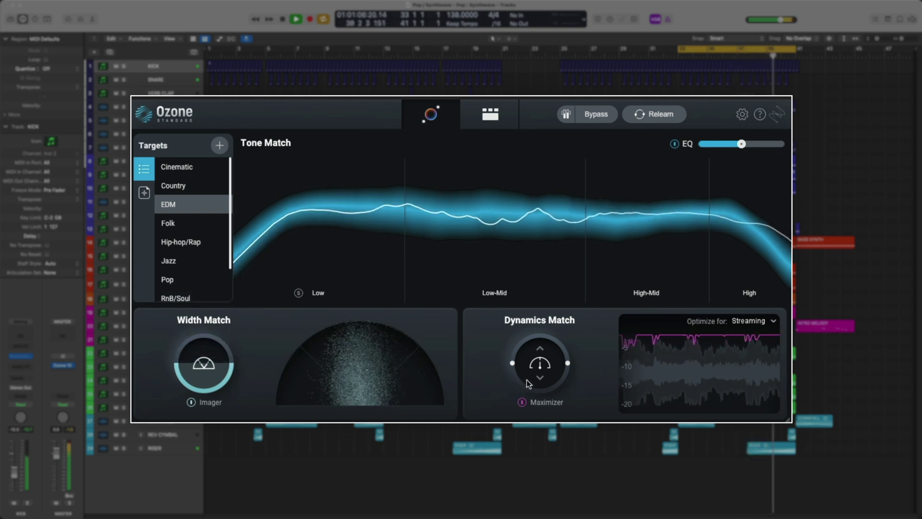
key("space")
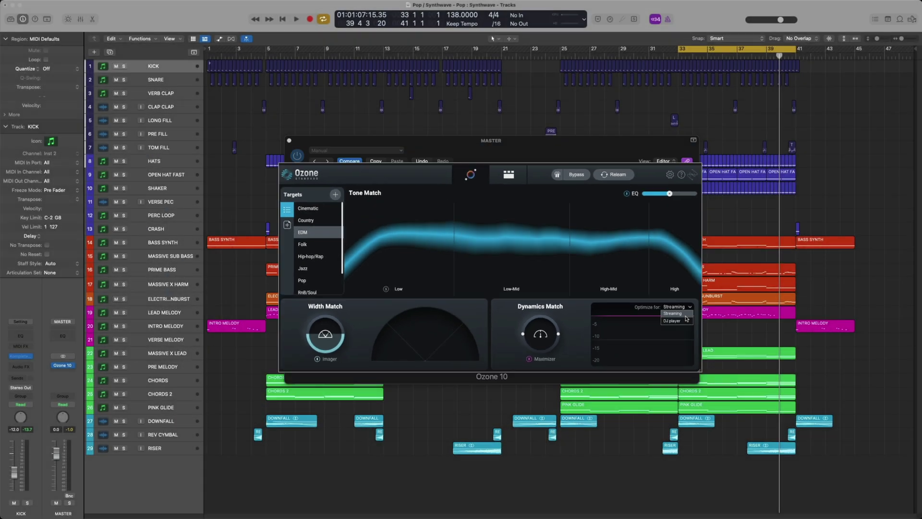
Compare DJ player and Streaming loudness optimisation during playback, ending on Streaming.
left_click(686, 317)
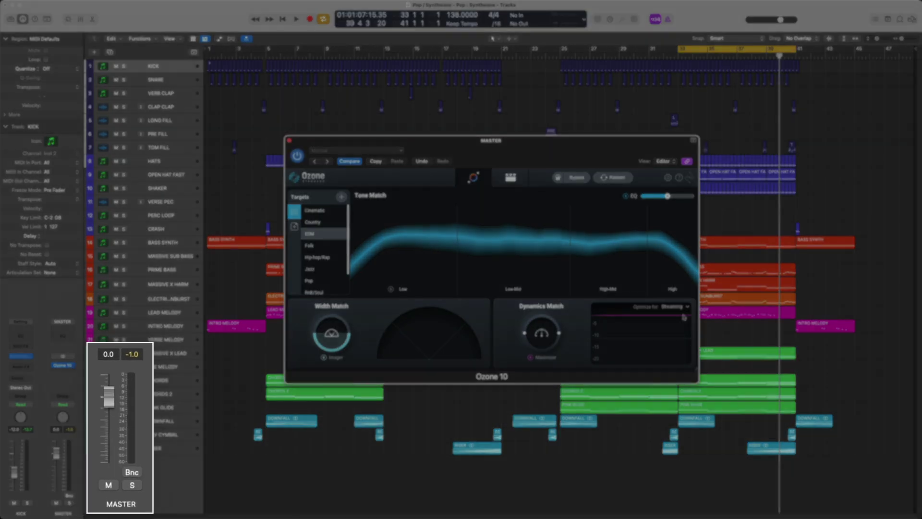
key("space")
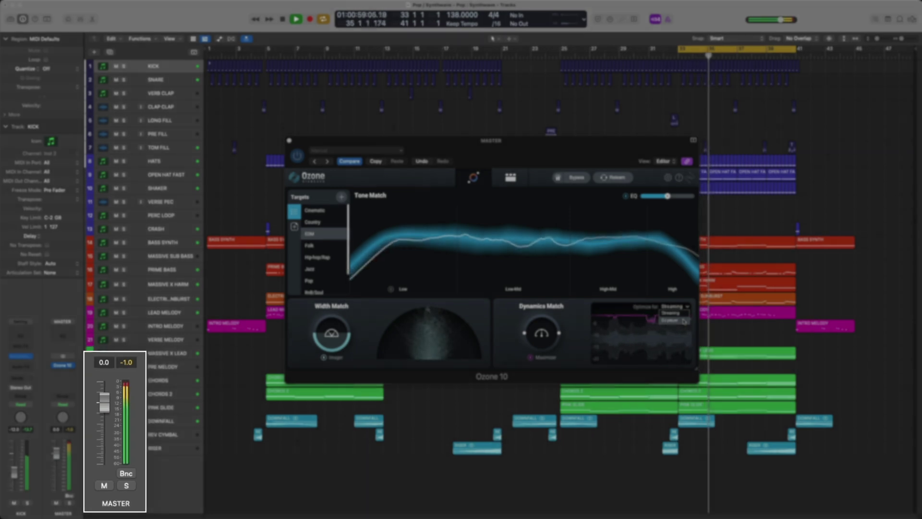
left_click(684, 320)
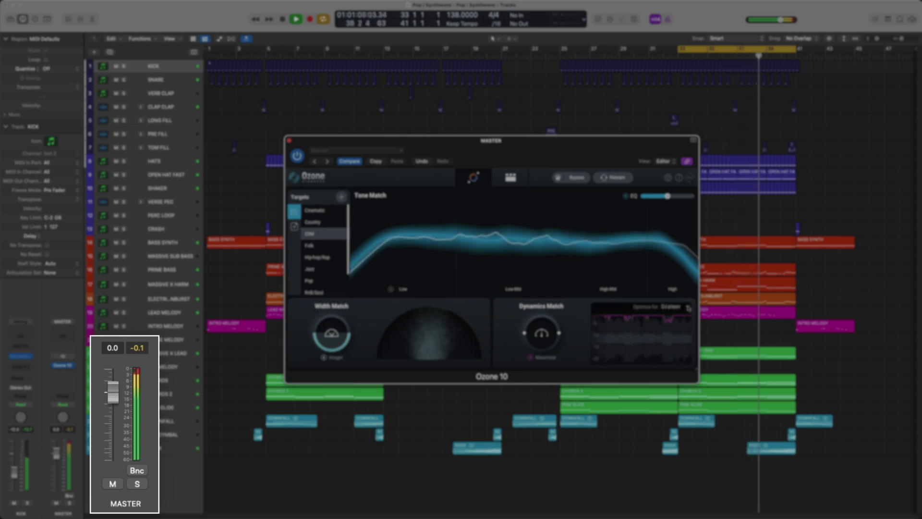
left_click(687, 307)
left_click(685, 313)
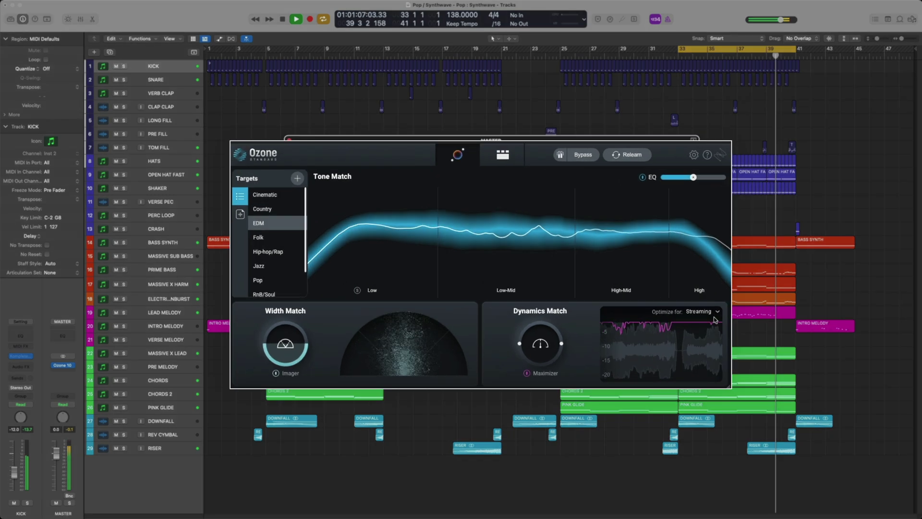
key("space")
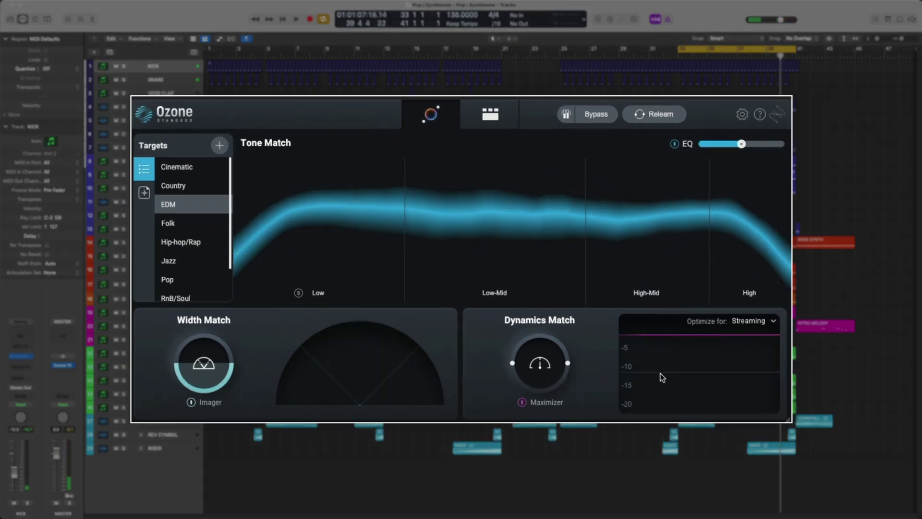
Turn the Dynamics Match amount to zero during playback, then show the module chain at Equalizer 1.
key("space")
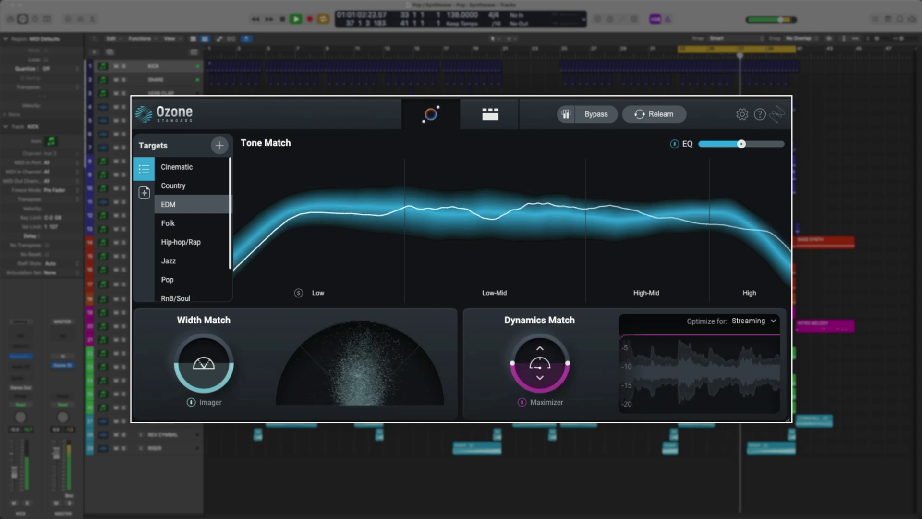
left_click_drag(540, 364, 559, 396)
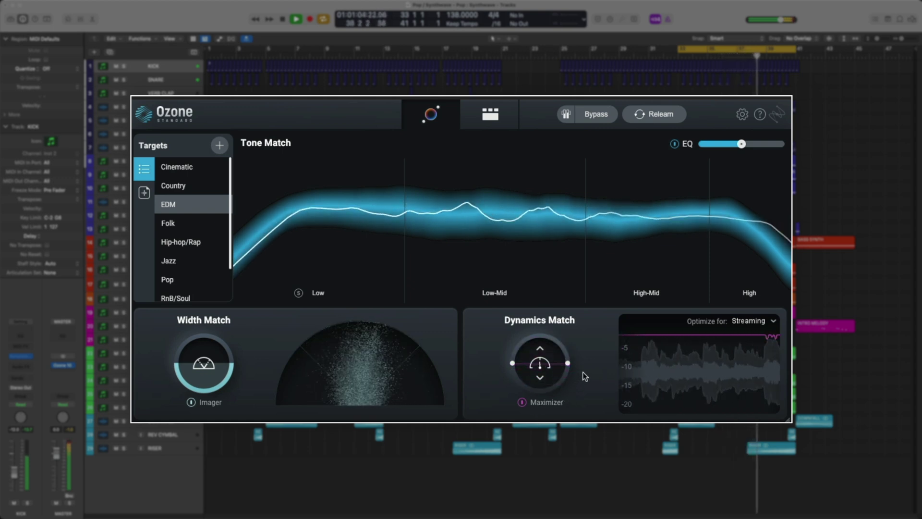
key("space")
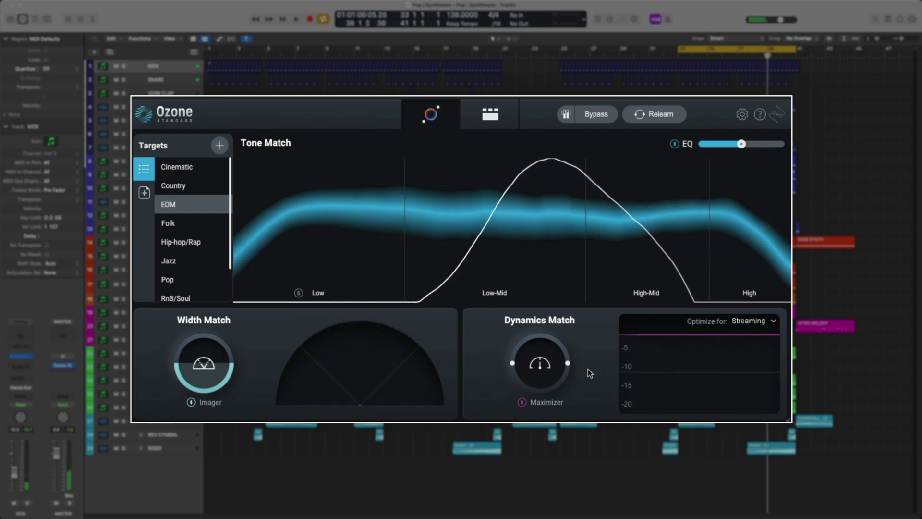
left_click(503, 114)
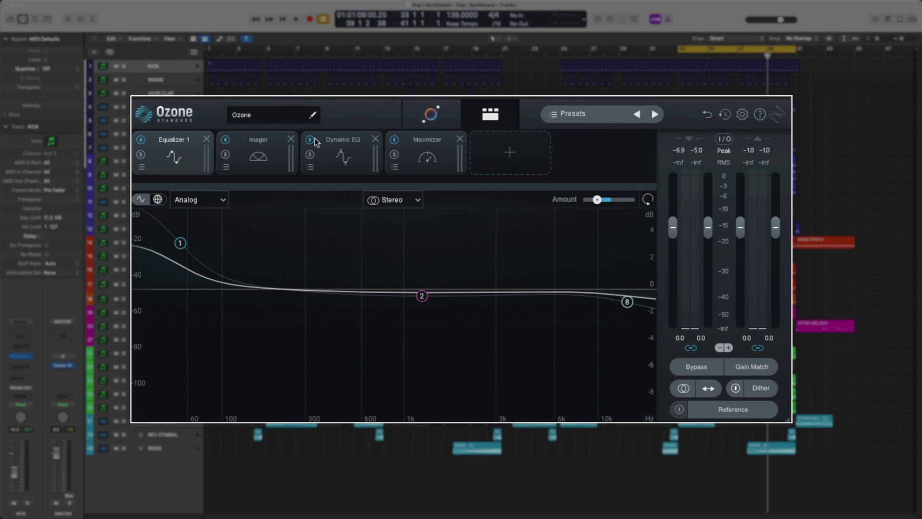
Scale the Equalizer 1 curve amount to 70% and listen to the result.
mouse_move(597, 202)
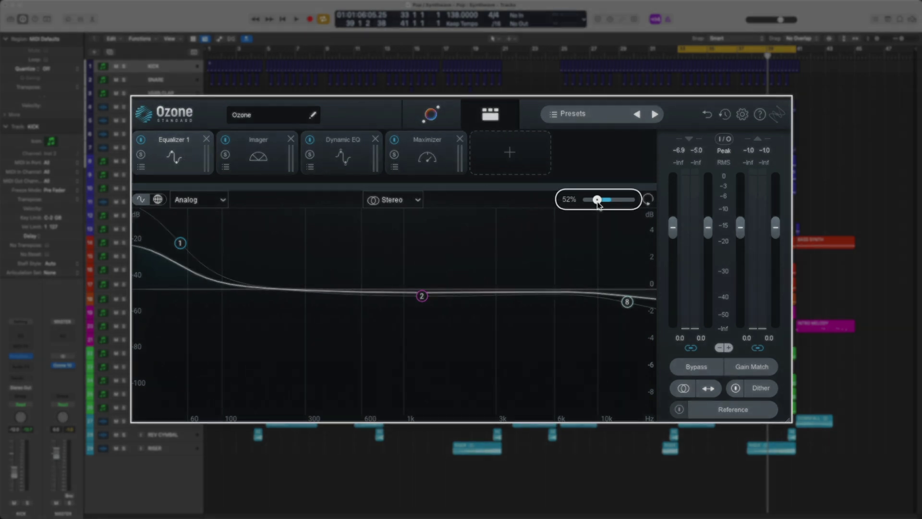
mouse_move(597, 202)
left_mouse_down()
mouse_move(626, 204)
mouse_move(574, 204)
mouse_move(600, 209)
left_mouse_up()
key("space")
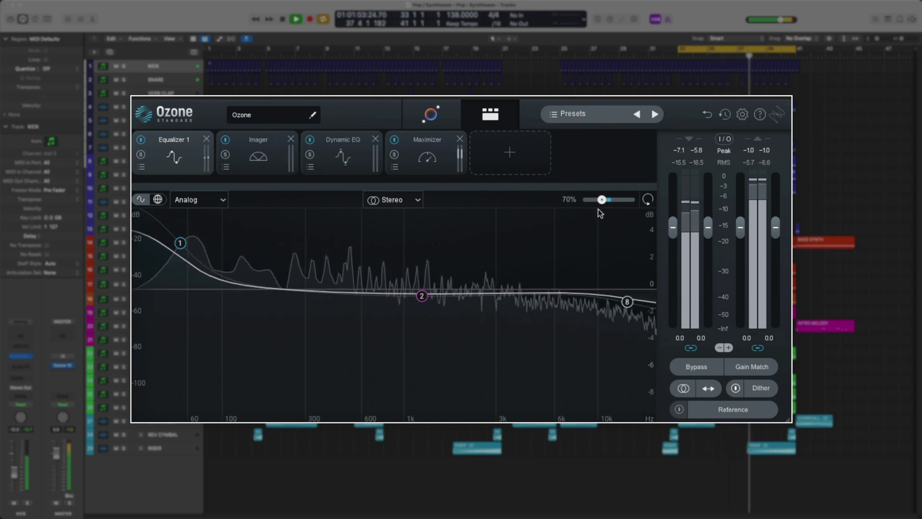
key("space")
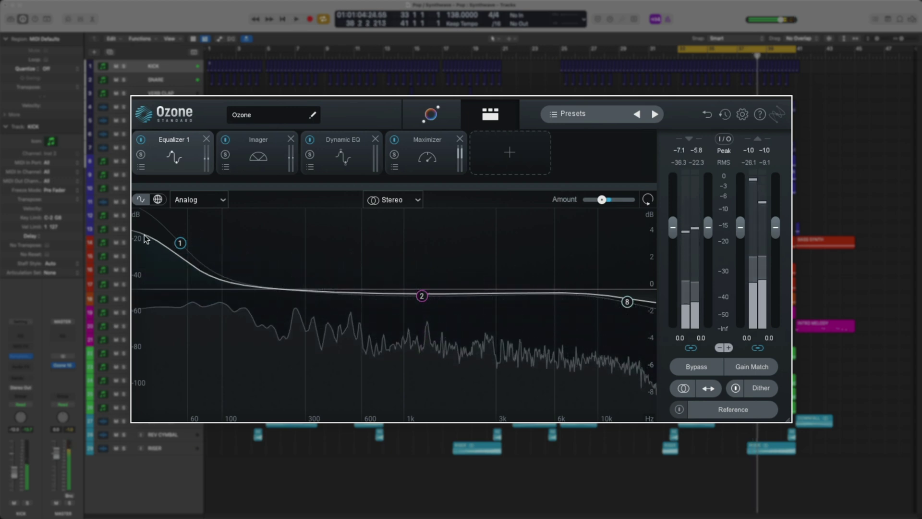
Solo and audition the 54 Hz low shelf band, then select the 14287 Hz high shelf.
left_click(182, 243)
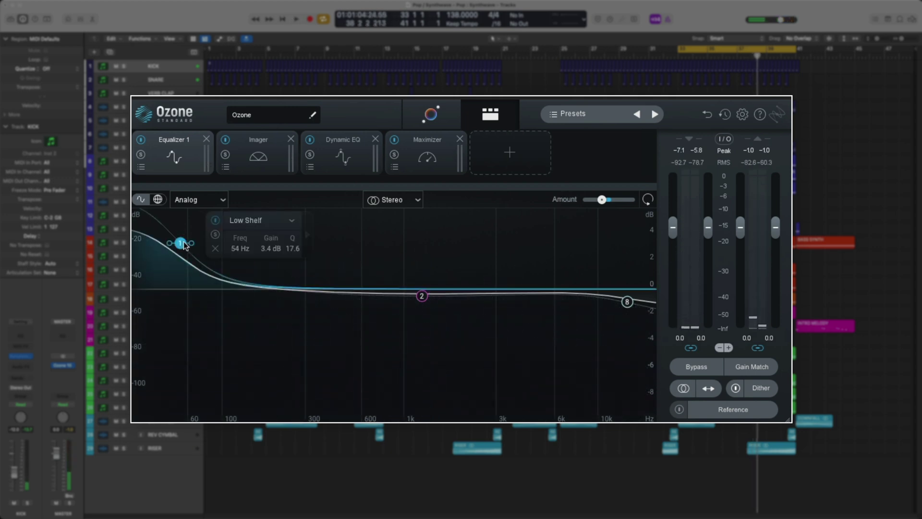
left_click(216, 236)
key("space")
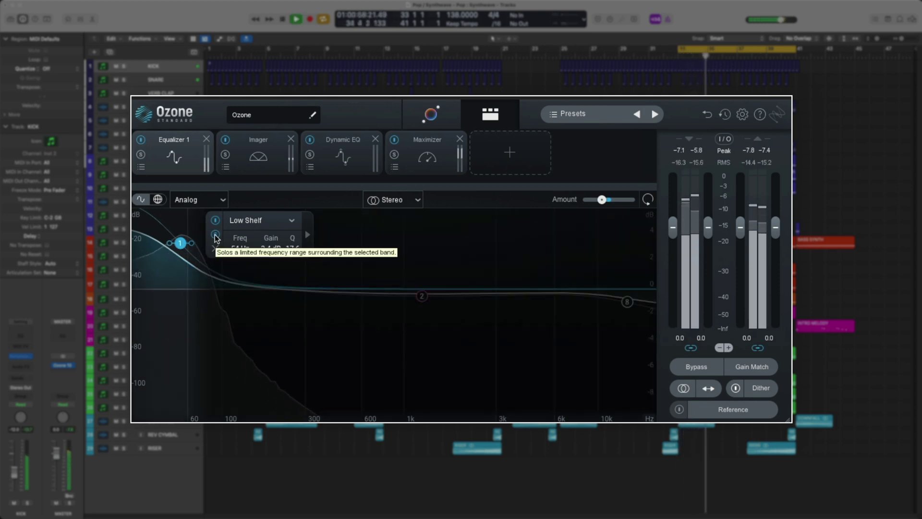
key("space")
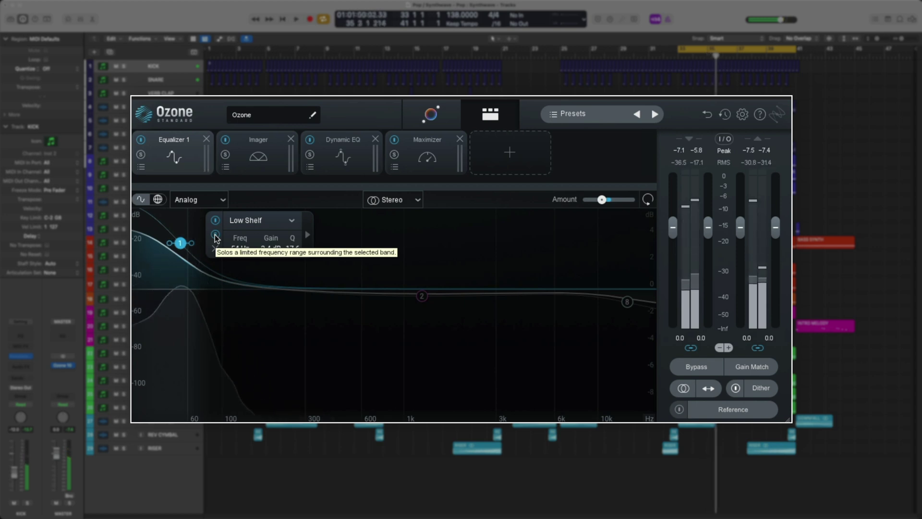
left_click(215, 235)
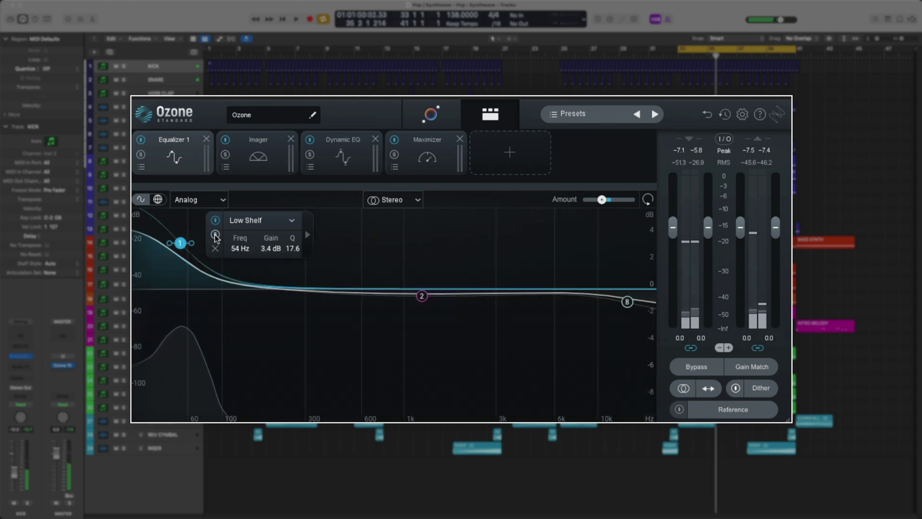
left_click(628, 302)
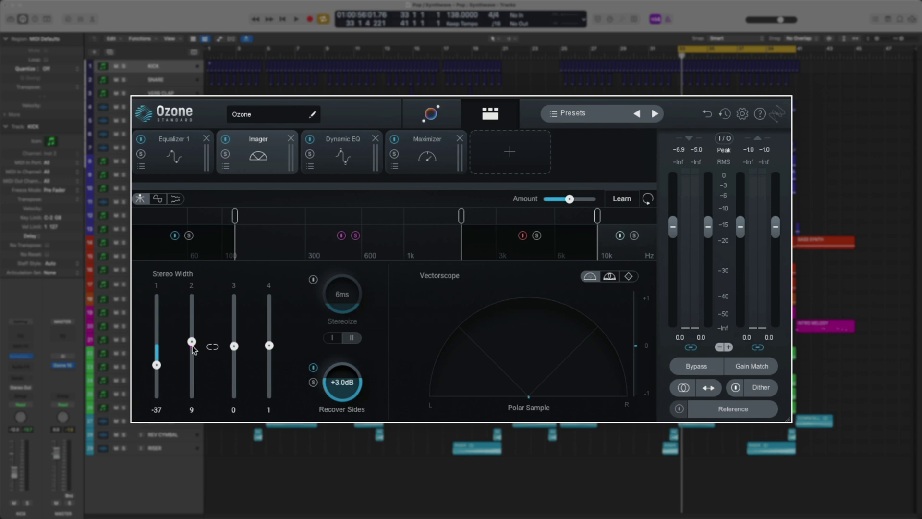
Sweep Imager band 2 width between -100 and 83, then narrow band 1 to -97.
key("space")
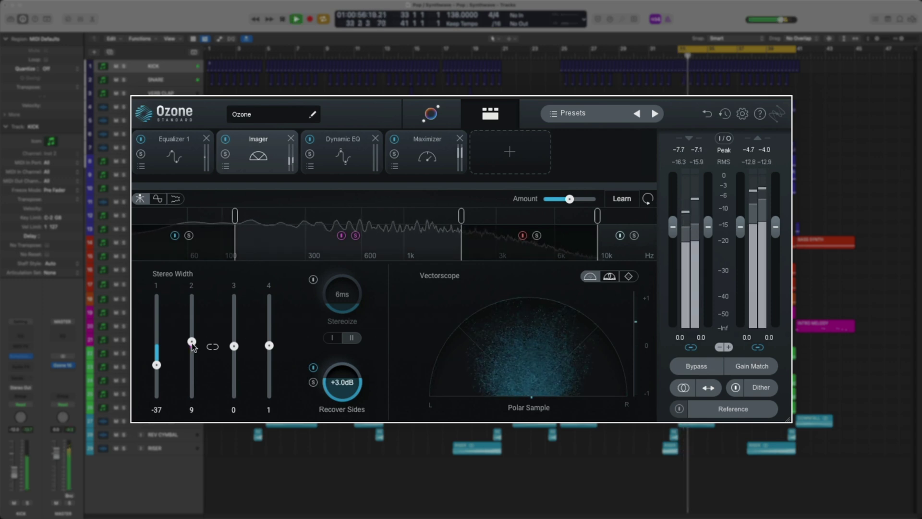
left_click_drag(191, 341, 191, 406)
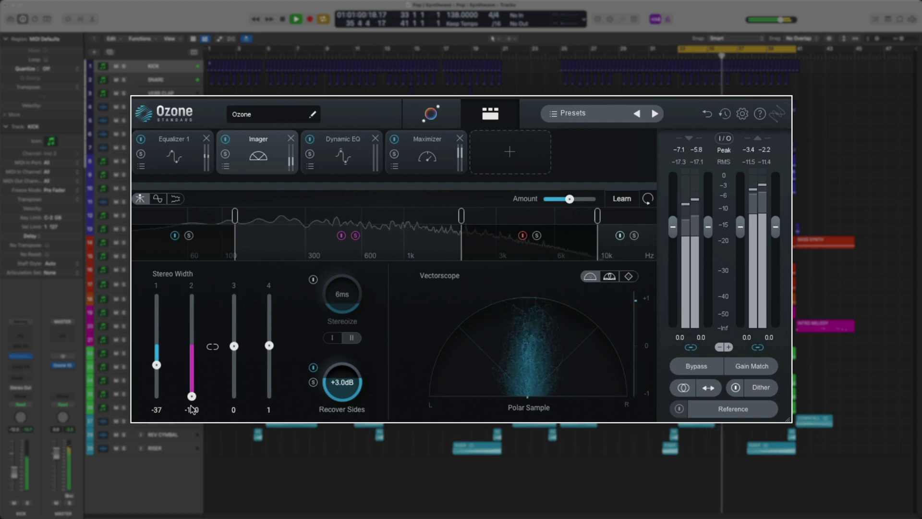
left_click_drag(191, 405, 190, 295)
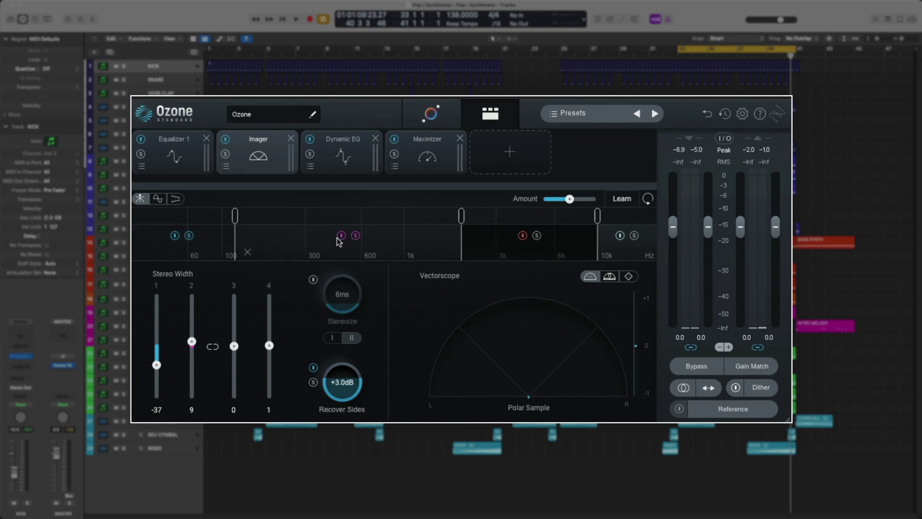
key("space")
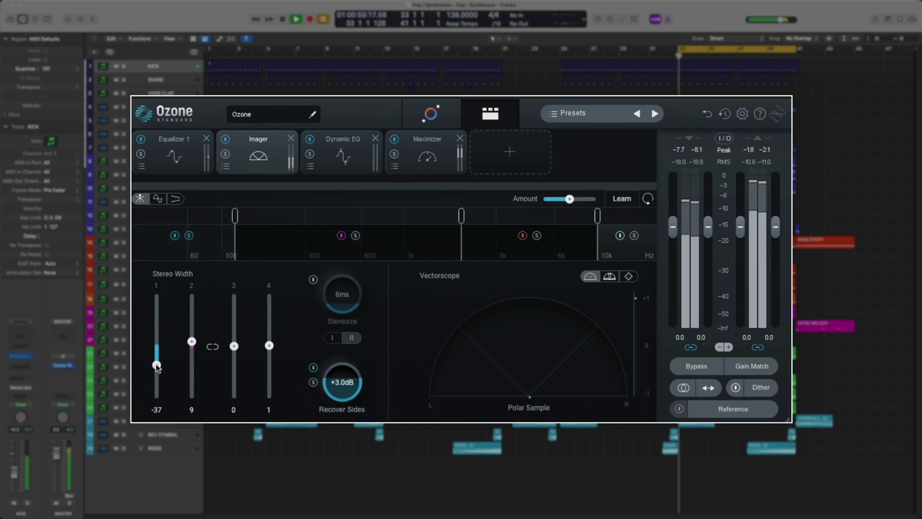
left_click_drag(155, 364, 156, 346)
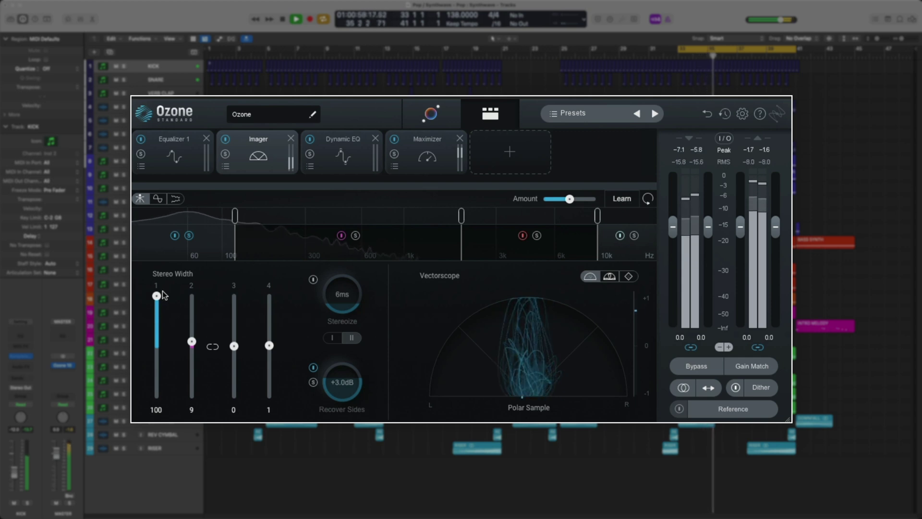
left_click_drag(158, 325, 155, 402)
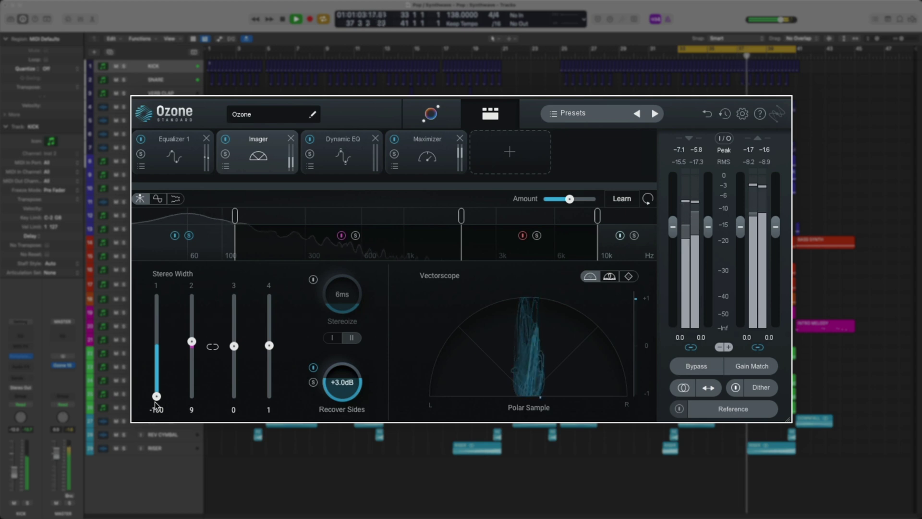
left_click_drag(155, 402, 158, 399)
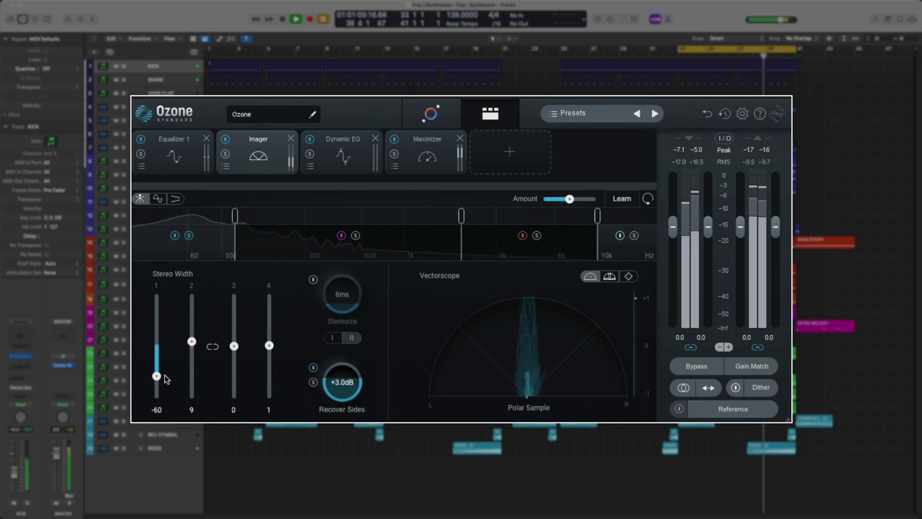
key("space")
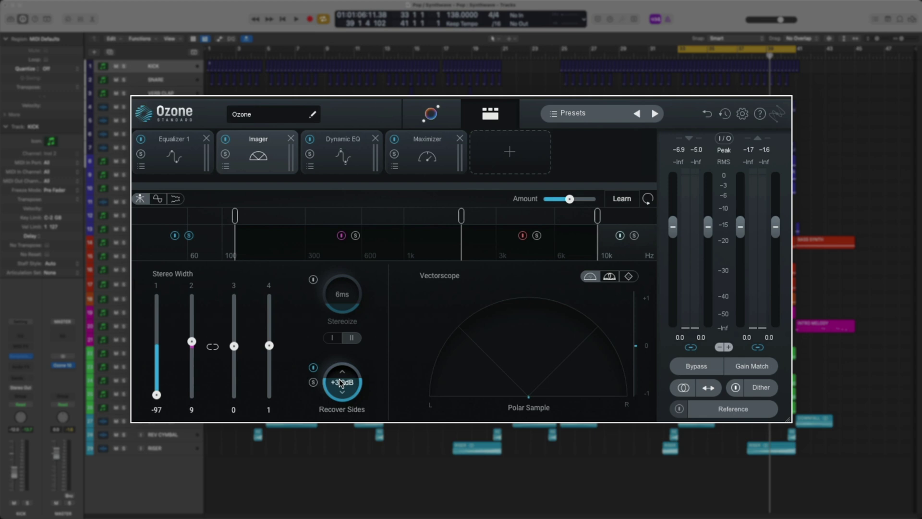
Move the first Imager crossover from 129 Hz to 284 Hz and sweep Recover Sides, leaving it at +2.9 dB.
left_click_drag(247, 219, 323, 219)
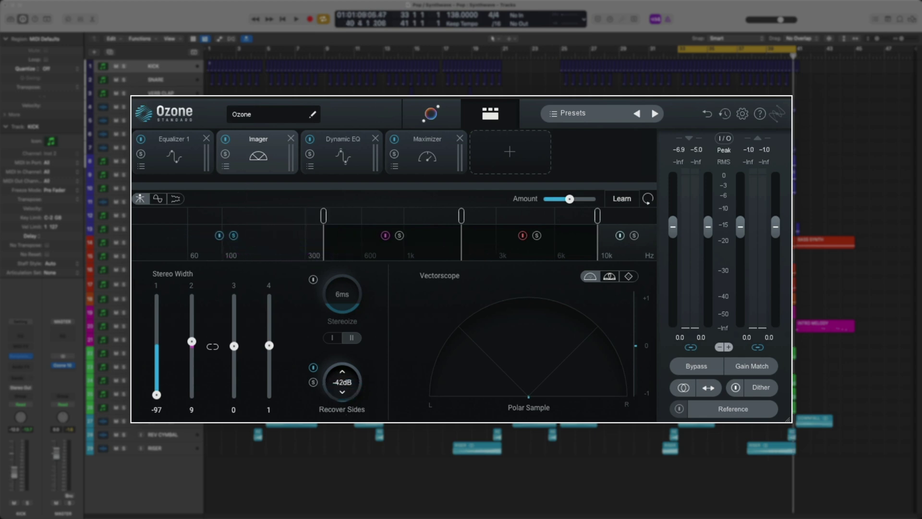
key("space")
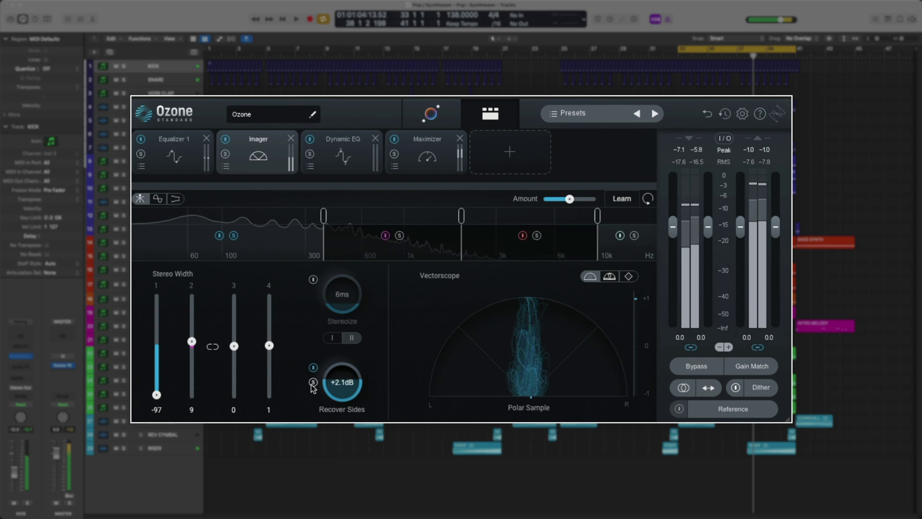
key("space")
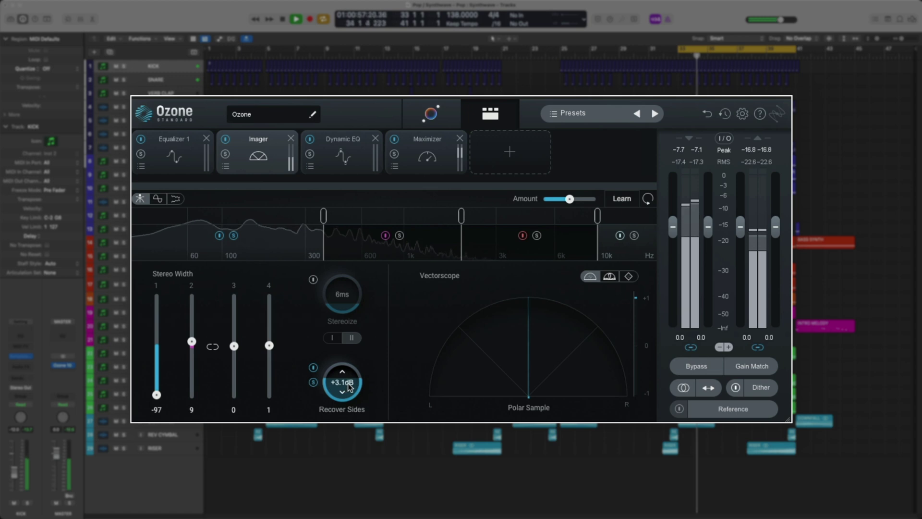
left_click_drag(342, 382, 350, 409)
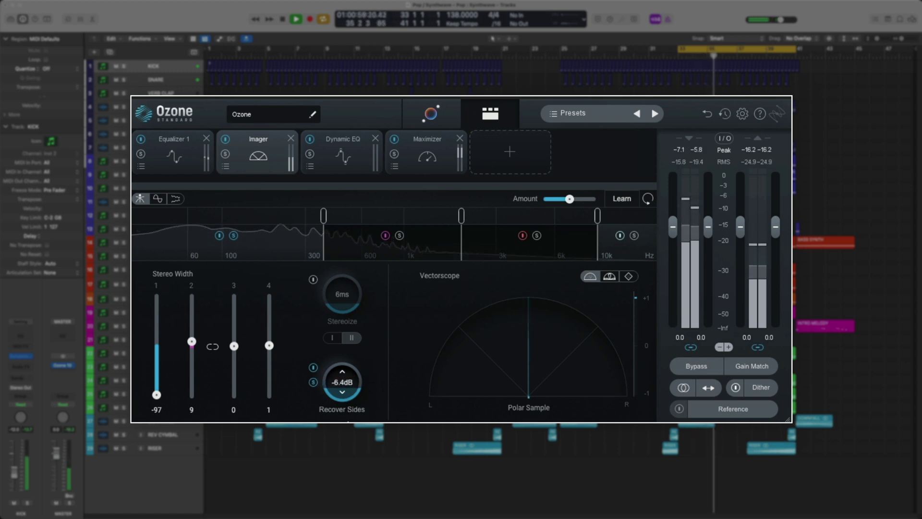
left_click_drag(354, 407, 365, 384)
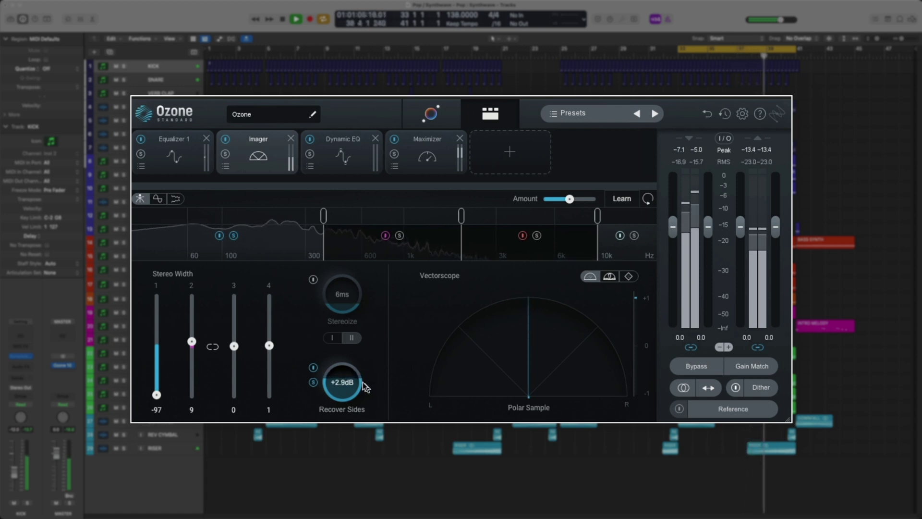
Set Imager band 1 stereo width to -90, move the first crossover to 189 Hz, and stop playback.
left_click_drag(157, 394, 160, 390)
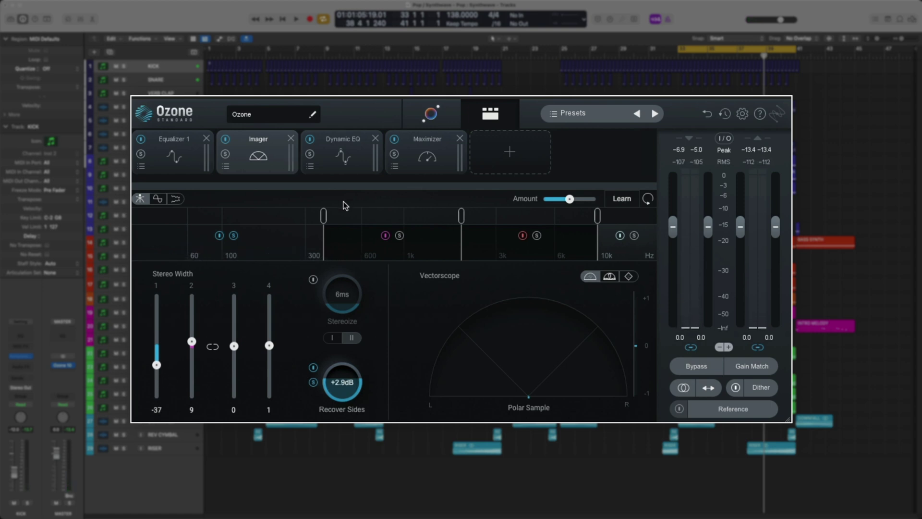
left_click_drag(329, 218, 281, 238)
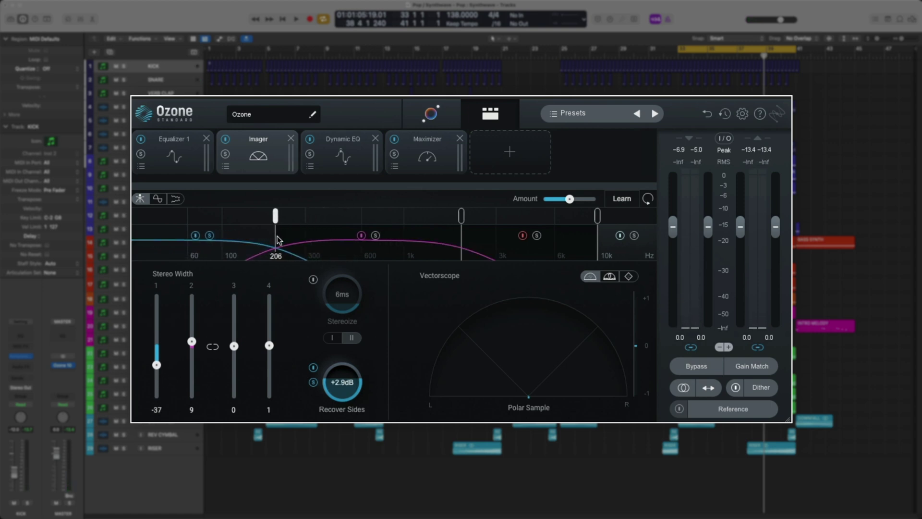
left_click_drag(271, 244, 271, 245)
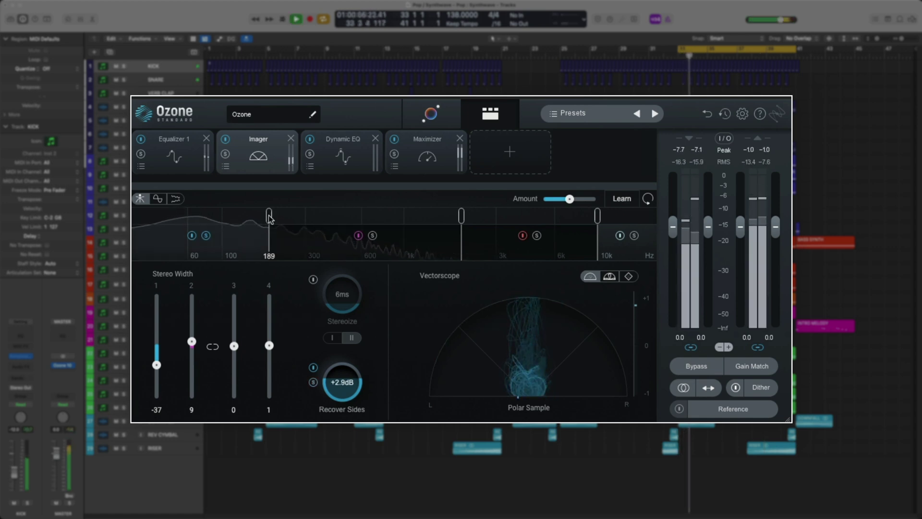
key("space")
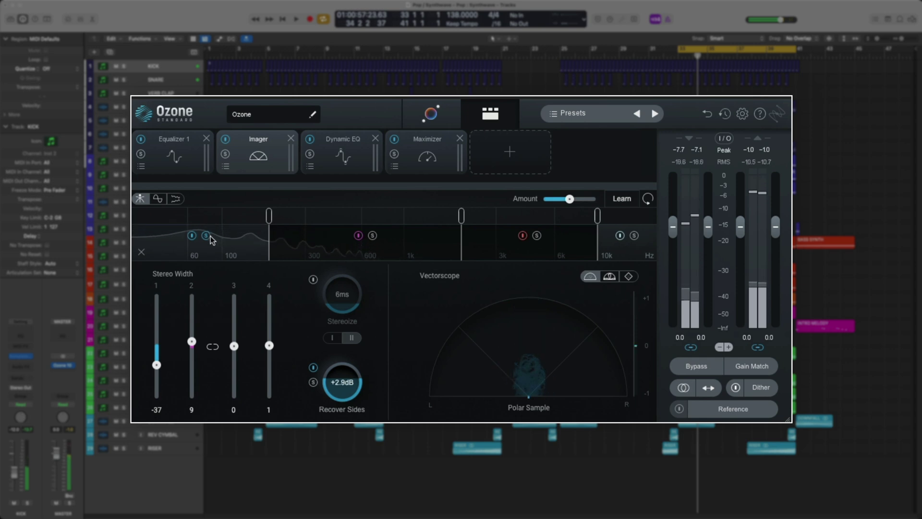
Solo the lowest Imager band during playback, widen the highest band to 21, then stop.
left_click(633, 236)
key("space")
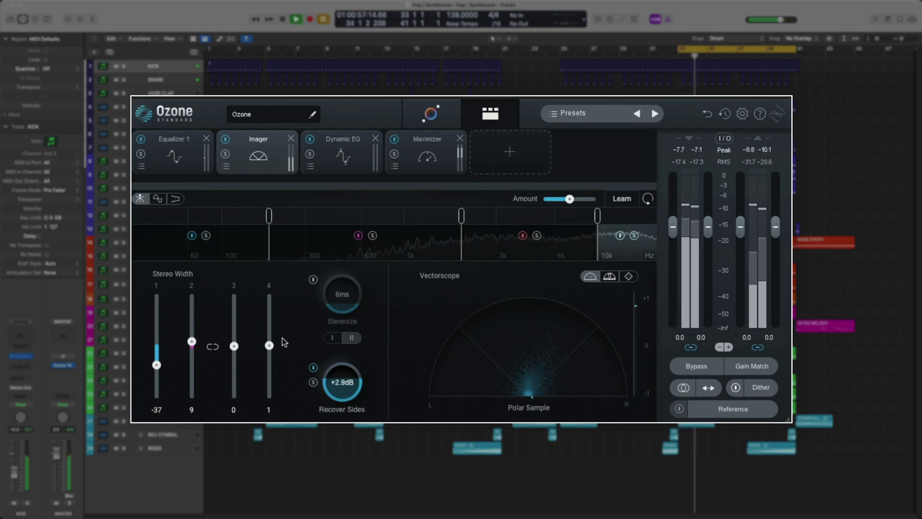
left_click_drag(270, 346, 278, 339)
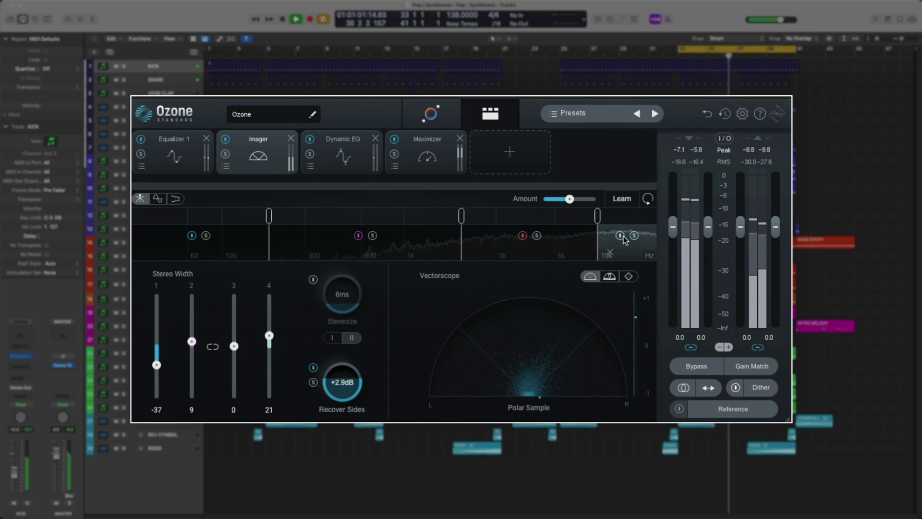
key("space")
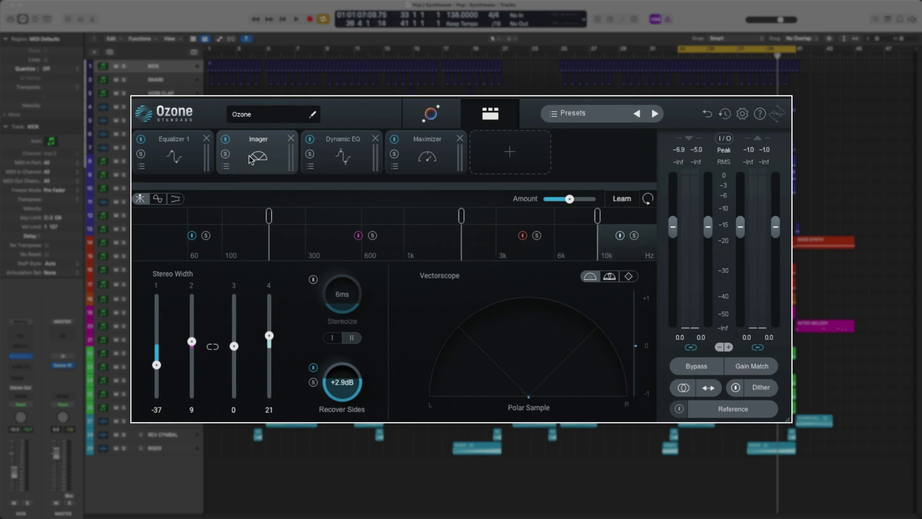
Solo the 643 Hz Dynamic EQ band during playback and set its threshold to about -30.9 dB.
left_click(340, 164)
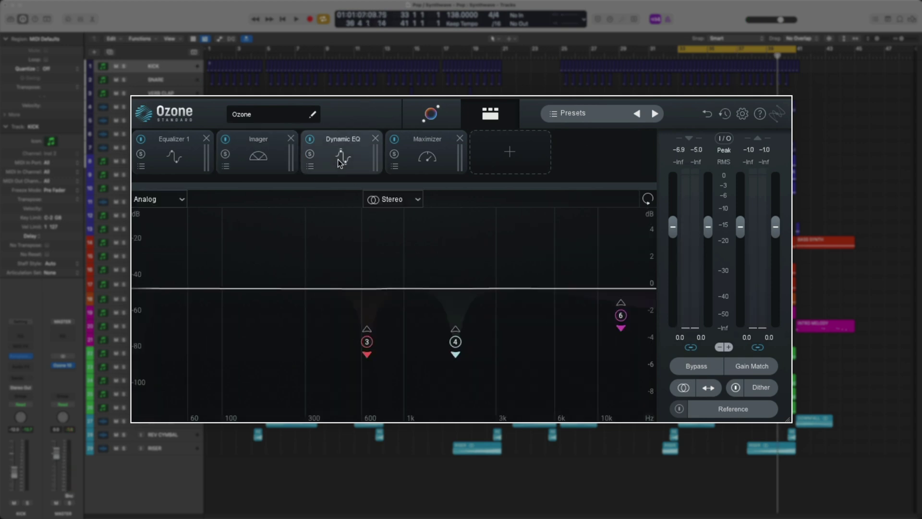
left_click(367, 342)
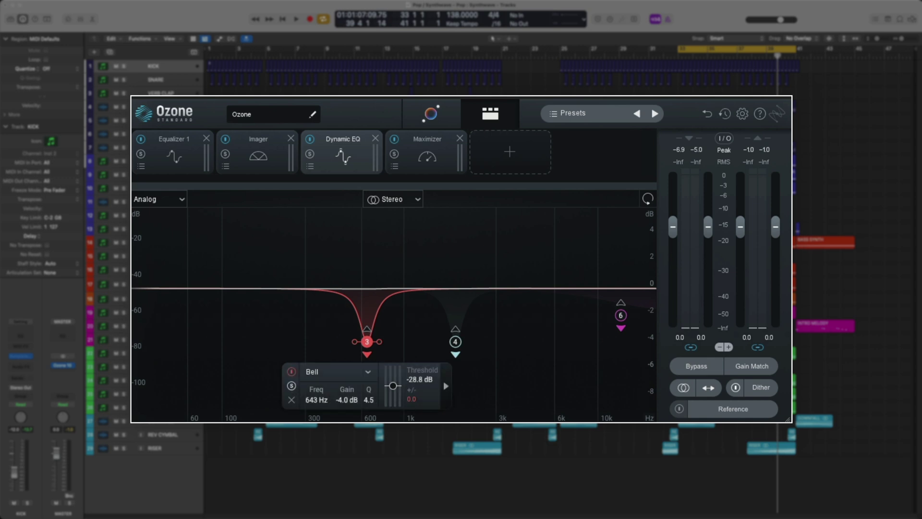
left_click(292, 386)
key("space")
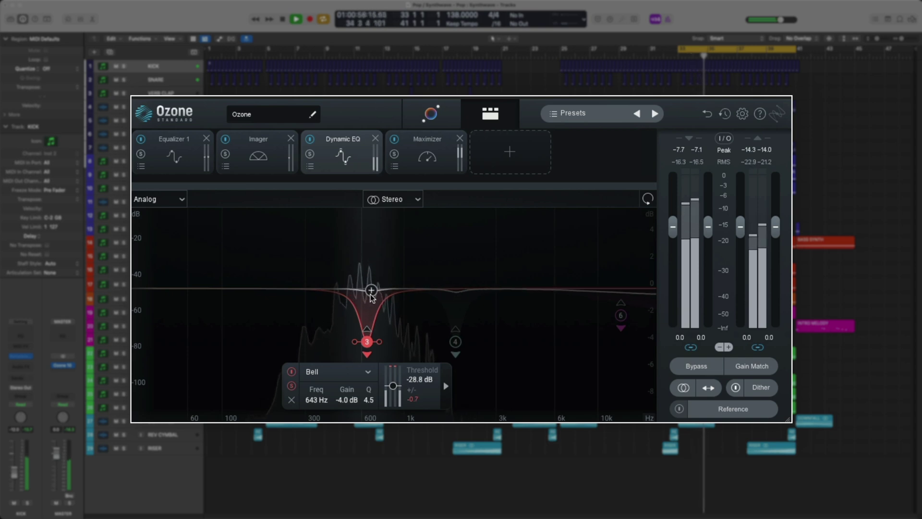
left_click_drag(393, 386, 393, 398)
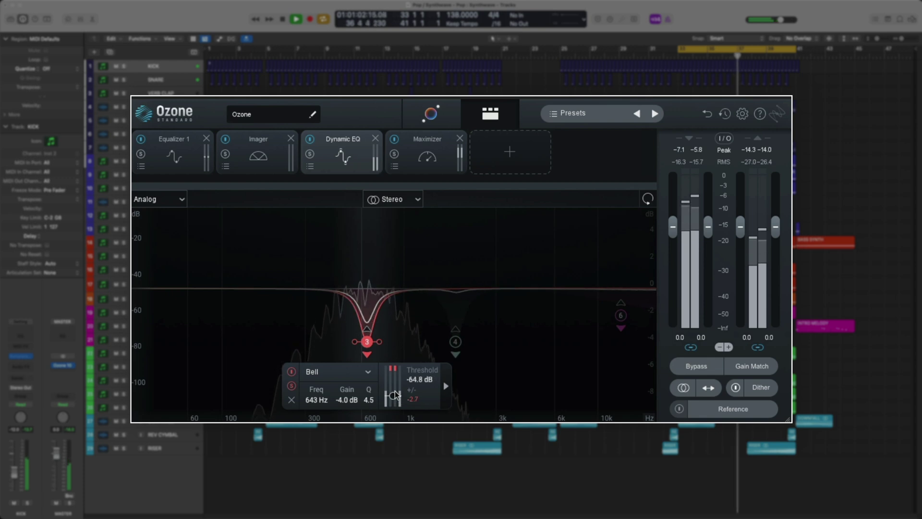
left_click_drag(394, 395, 400, 386)
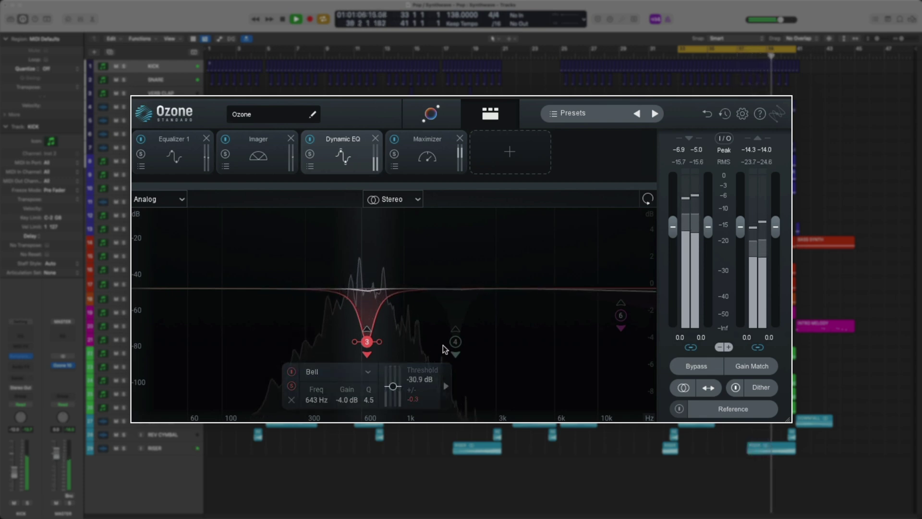
Audition the soloed 1867 Hz band and the 13170 Hz Baxandall Treble band, then stop playback.
left_click(454, 344)
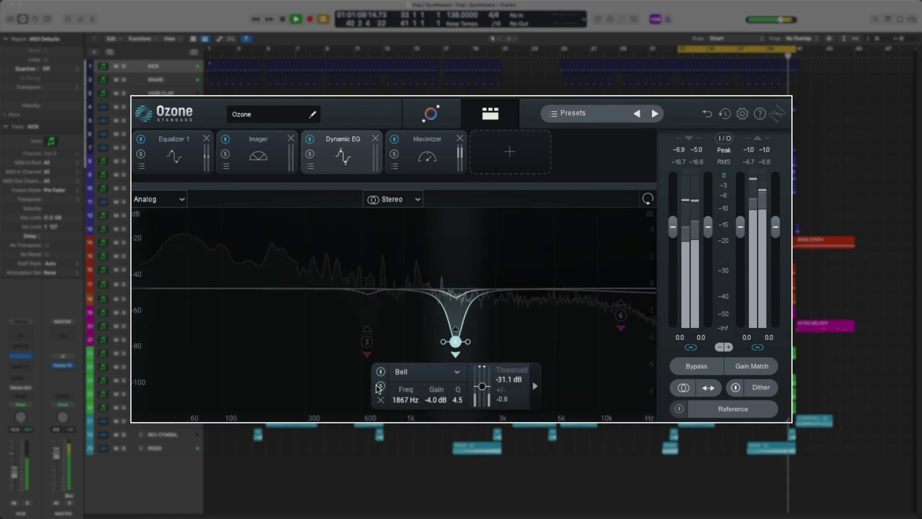
left_click(379, 386)
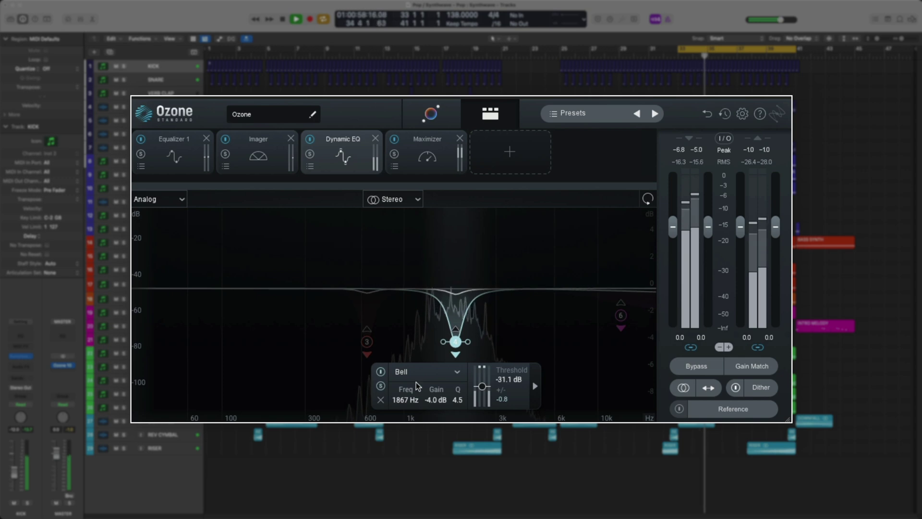
left_click(620, 316)
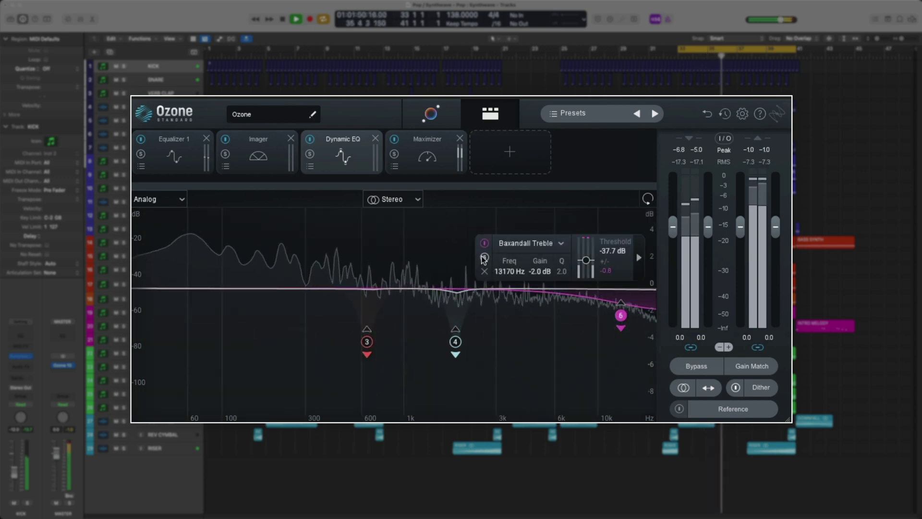
left_click(484, 257)
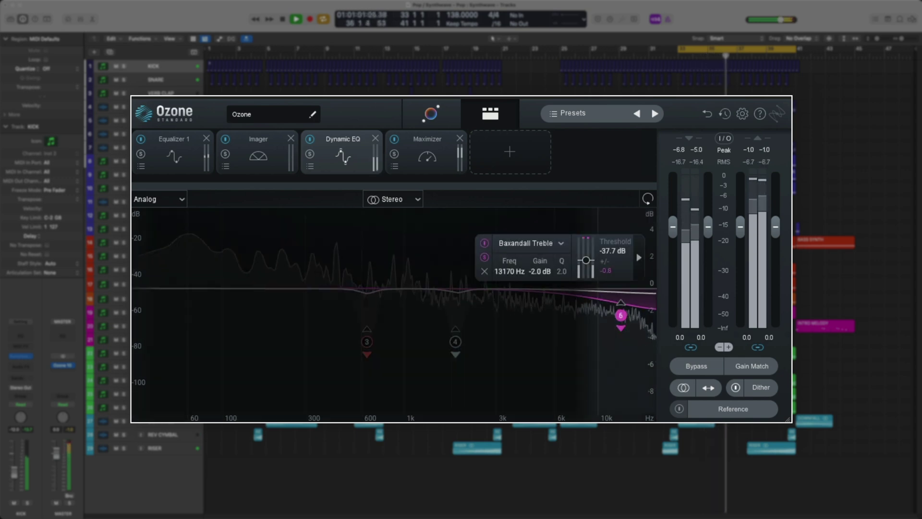
left_click(484, 258)
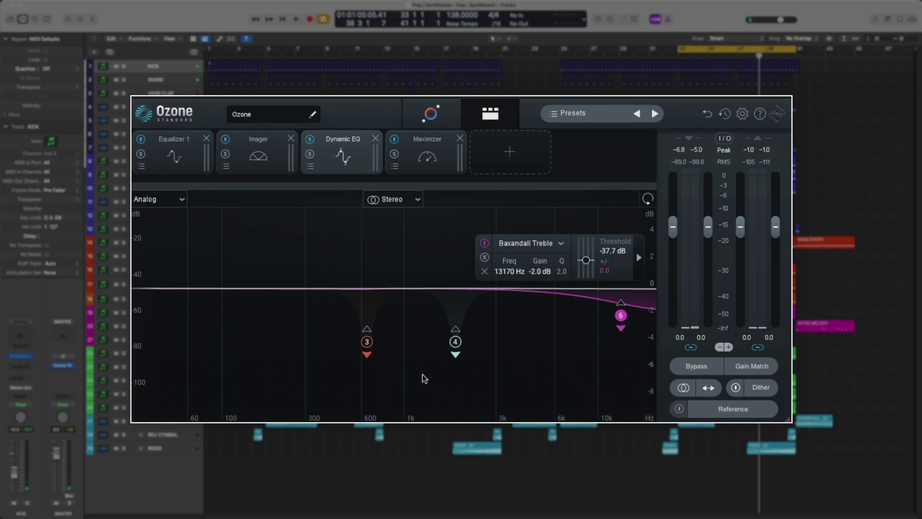
key("space")
left_click(522, 157)
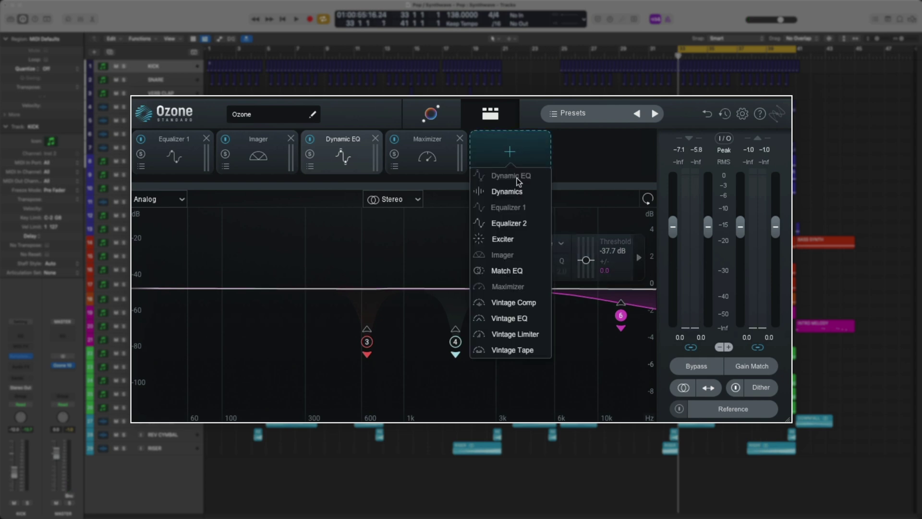
Add a Dynamics module, place it right after Equalizer 1, and load the Smooth Dynamics preset.
left_click(500, 195)
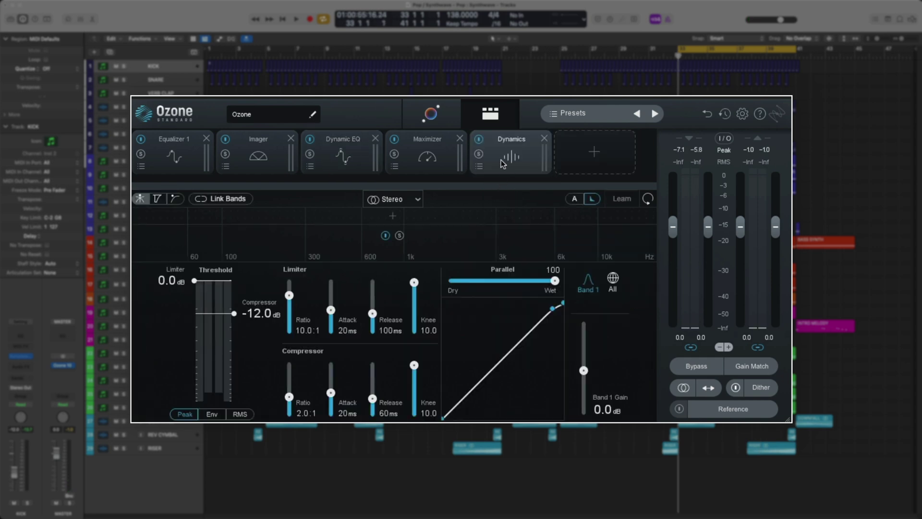
left_click_drag(501, 166, 247, 172)
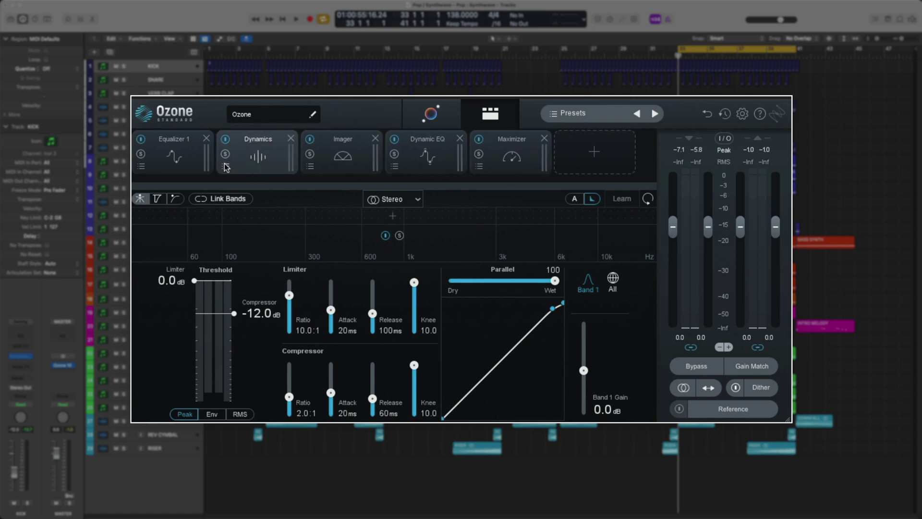
left_click(225, 166)
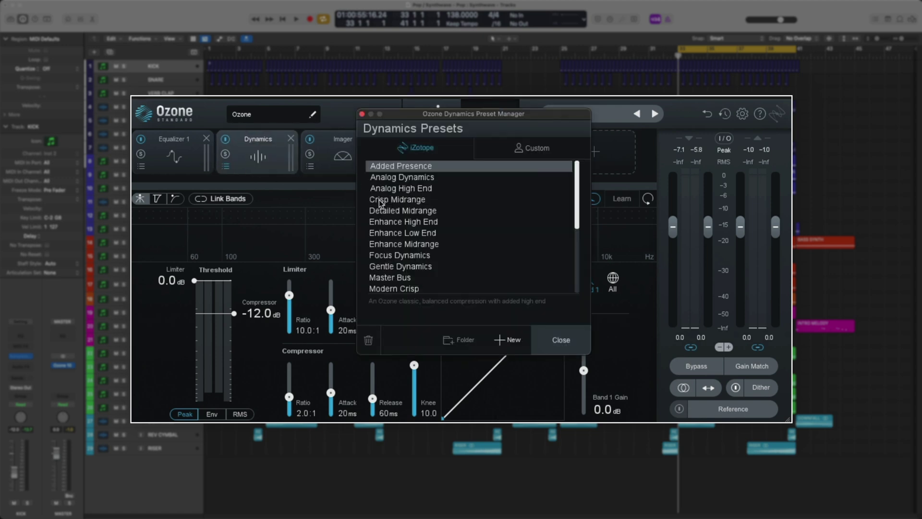
scroll(422, 246, "down", 6)
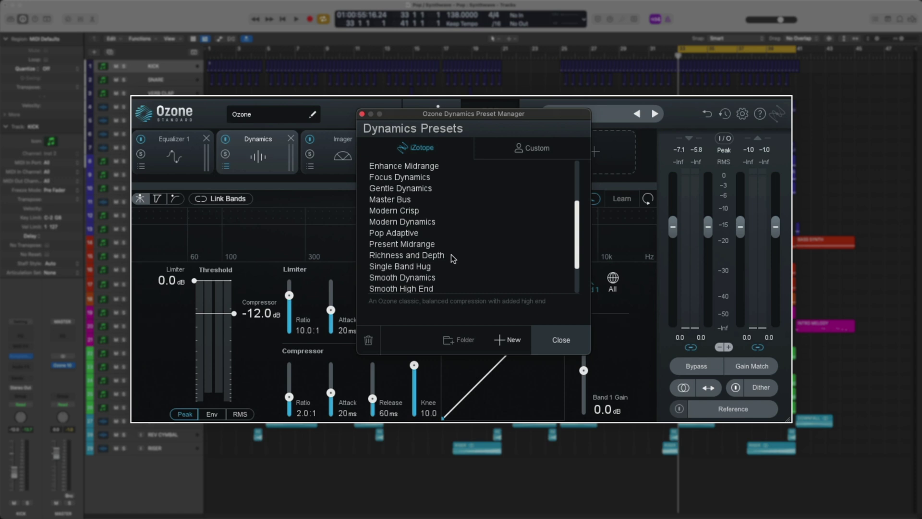
left_click(436, 265)
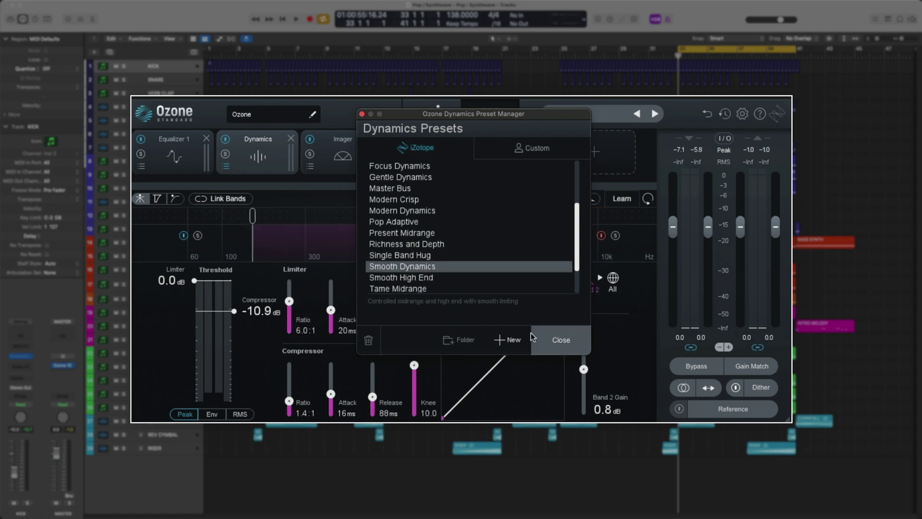
left_click(562, 339)
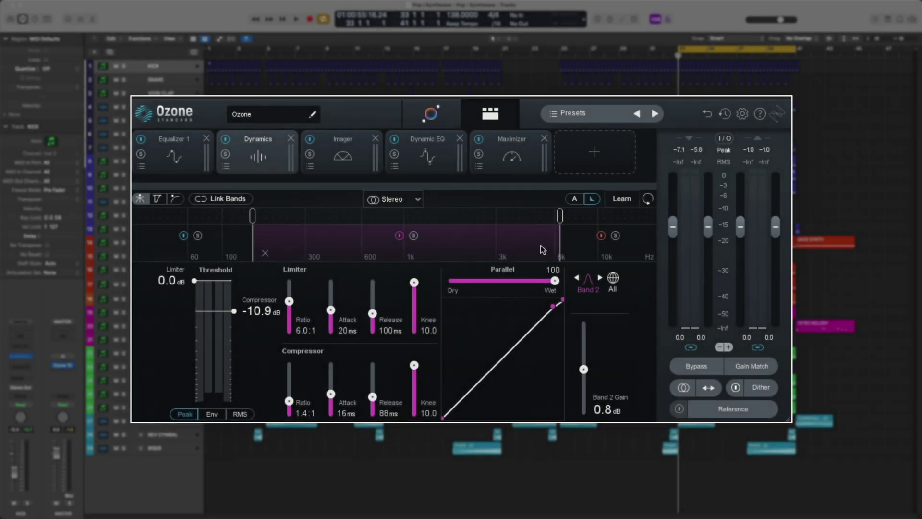
left_click(599, 247)
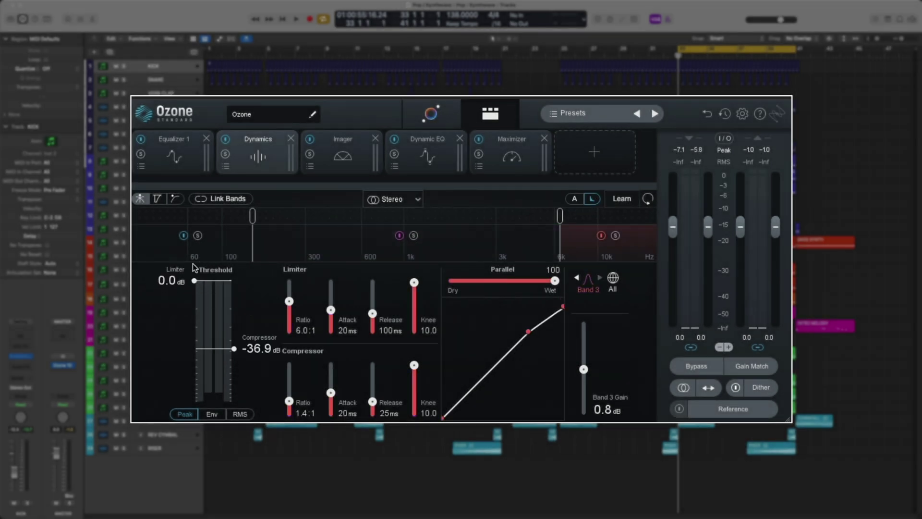
During playback, raise the high band's compressor threshold and lower the middle and low band thresholds.
key("space")
left_click_drag(234, 348, 235, 343)
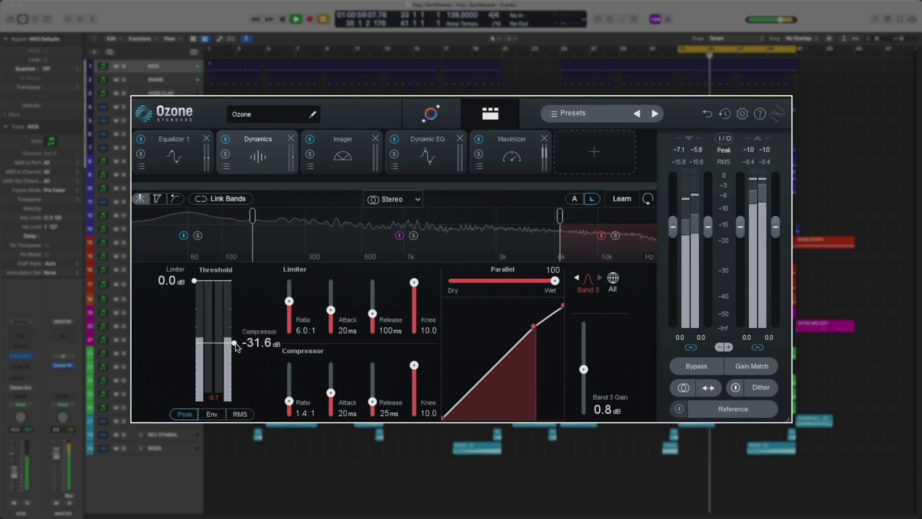
left_click(491, 239)
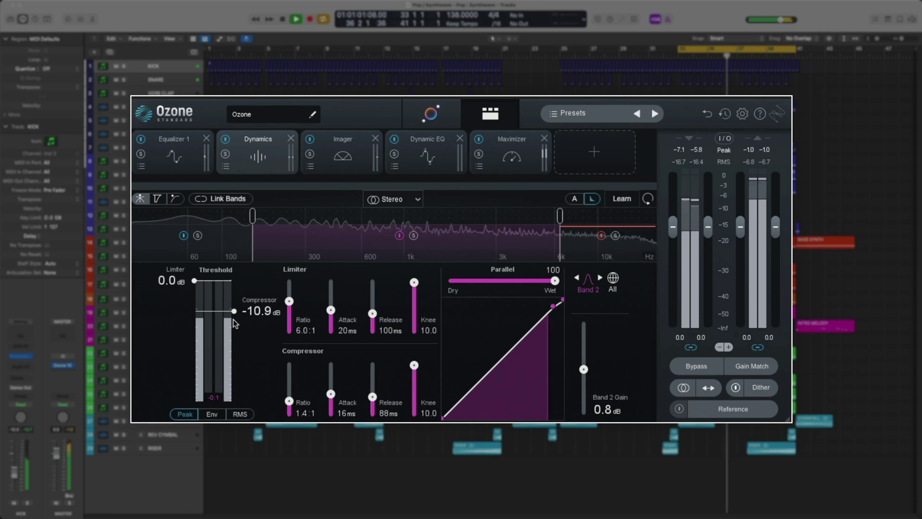
left_click_drag(235, 312, 235, 324)
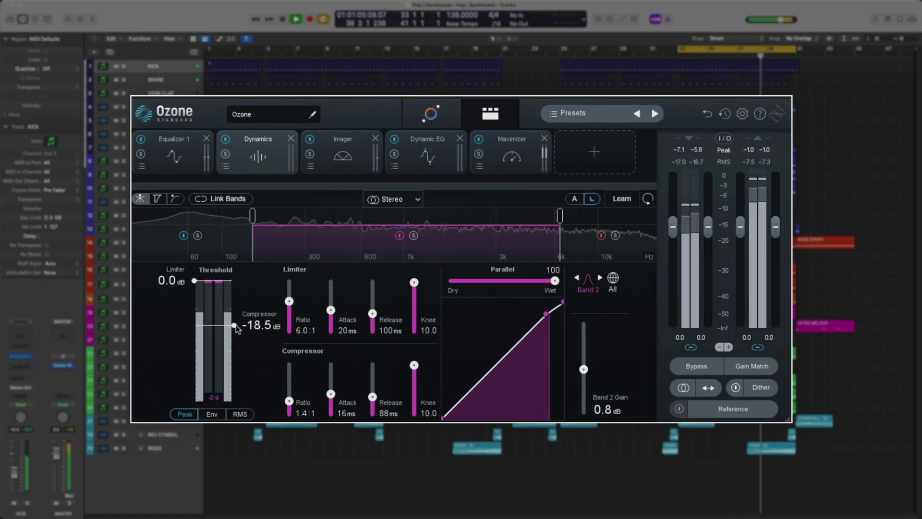
left_click(226, 243)
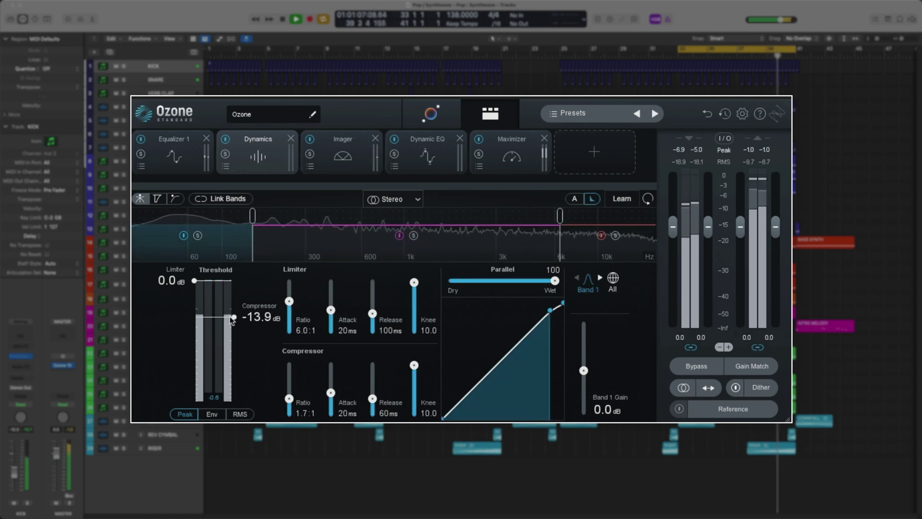
left_click_drag(230, 317, 233, 323)
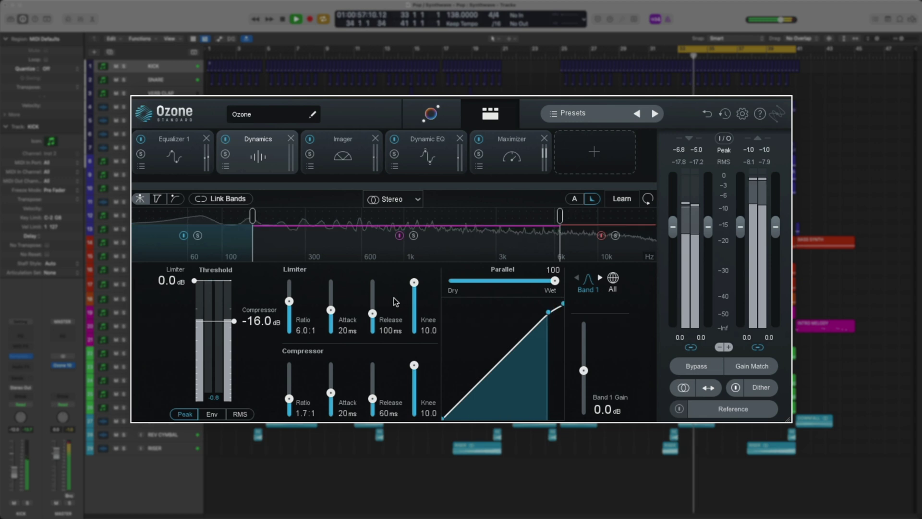
Compare Dynamics against bypass, set the low band threshold to -15.0 dB, and stop playback.
left_click(224, 139)
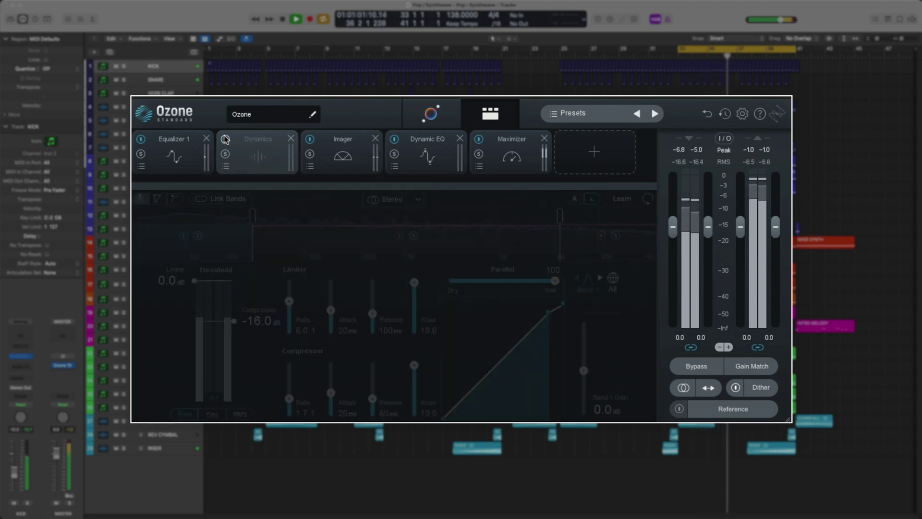
left_click(224, 139)
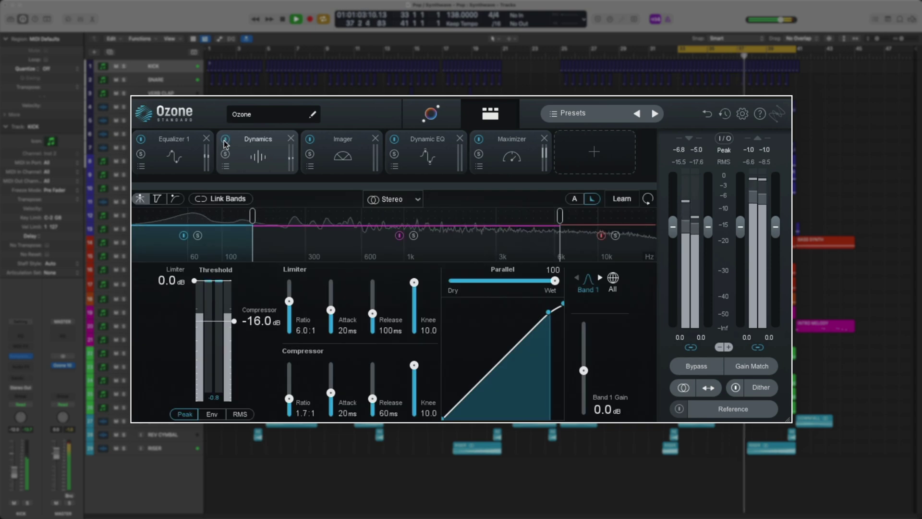
left_click_drag(234, 321, 233, 318)
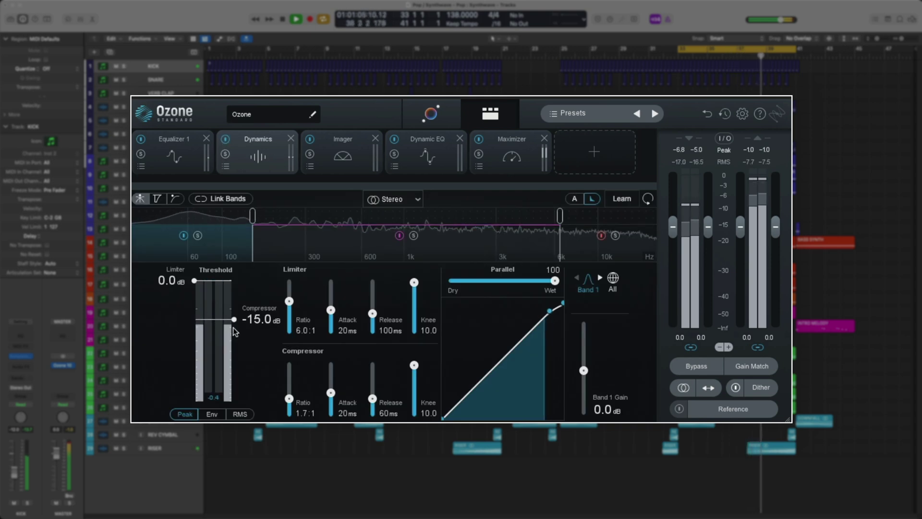
key("space")
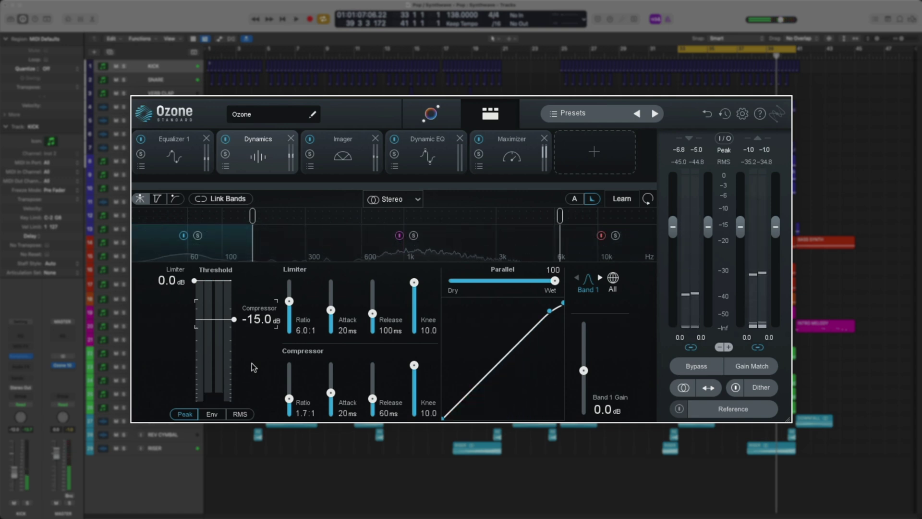
Lower the Maximizer threshold to -10.5 dB while listening, then switch Soft Clip to L.
left_click(513, 156)
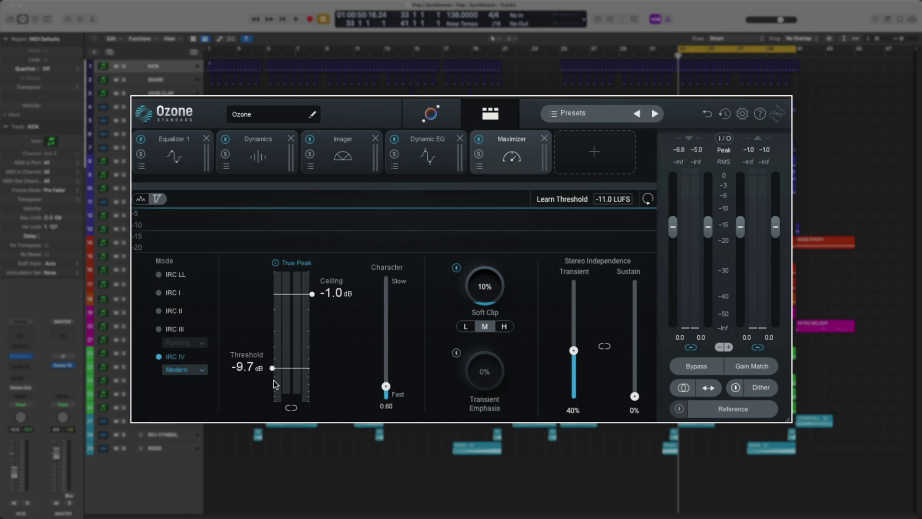
key("space")
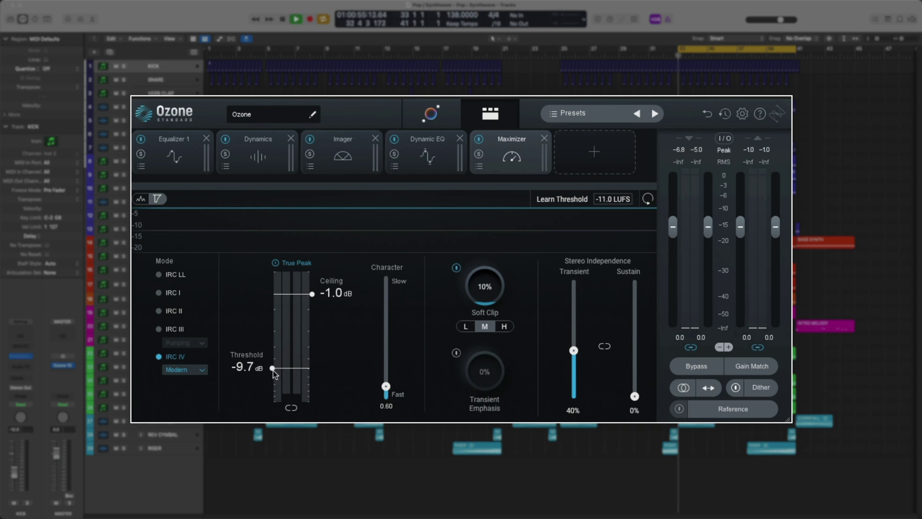
mouse_move(272, 371)
left_mouse_down()
mouse_move(276, 341)
mouse_move(277, 401)
mouse_move(284, 372)
left_mouse_up()
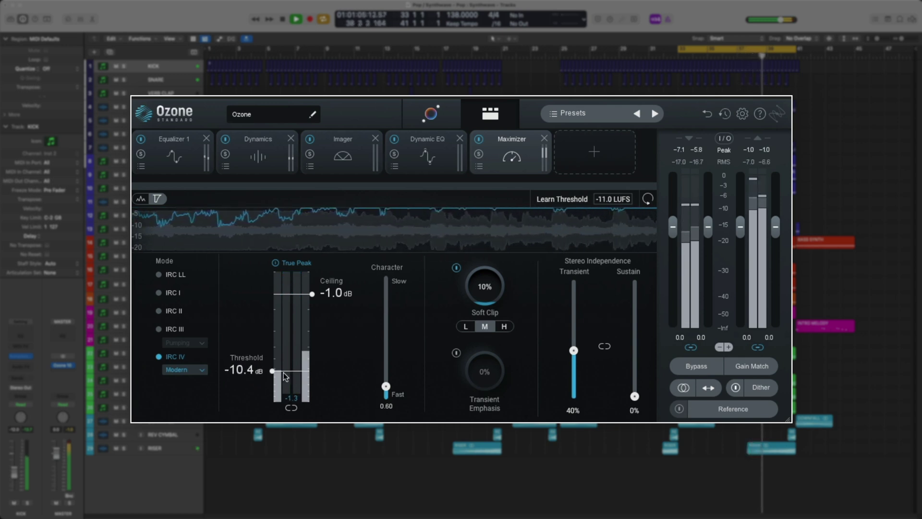
left_click_drag(277, 371, 280, 371)
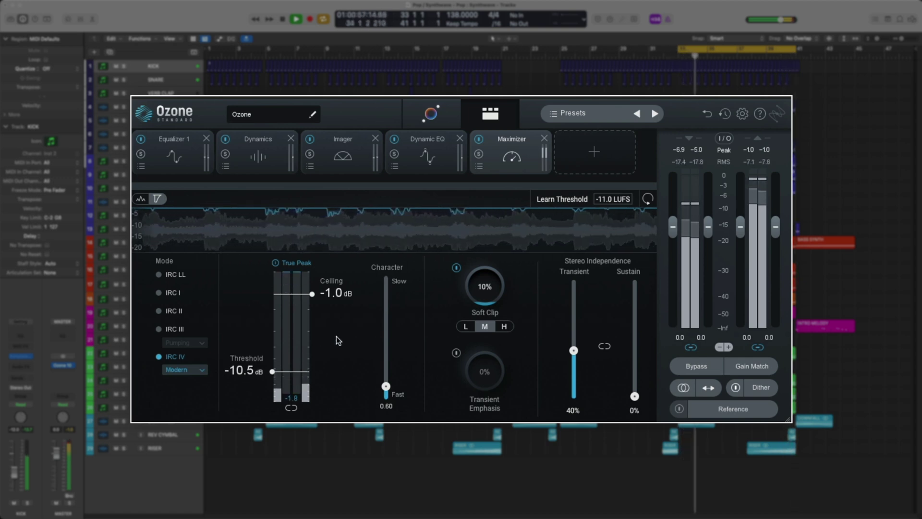
key("space")
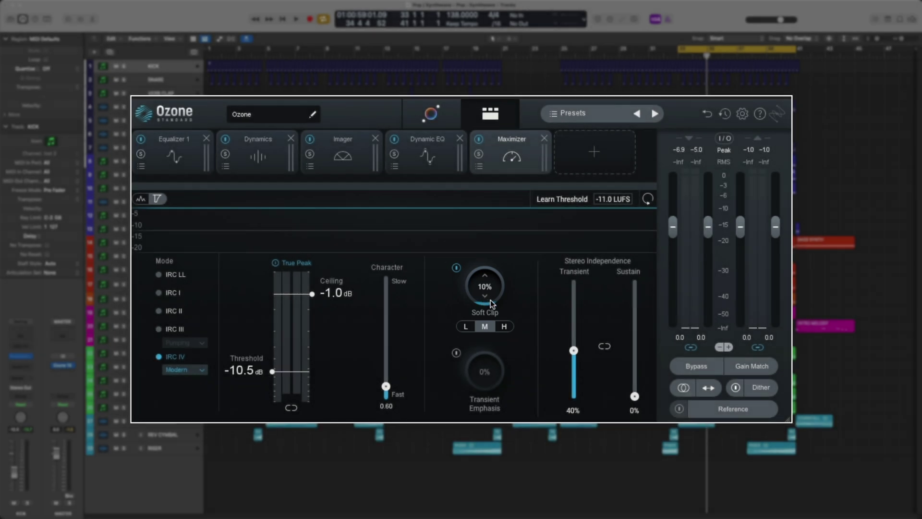
left_click(468, 329)
Try Soft Clip up to 83% with L, M and H modes, then settle on 10% with M.
key("space")
left_click_drag(488, 299, 488, 286)
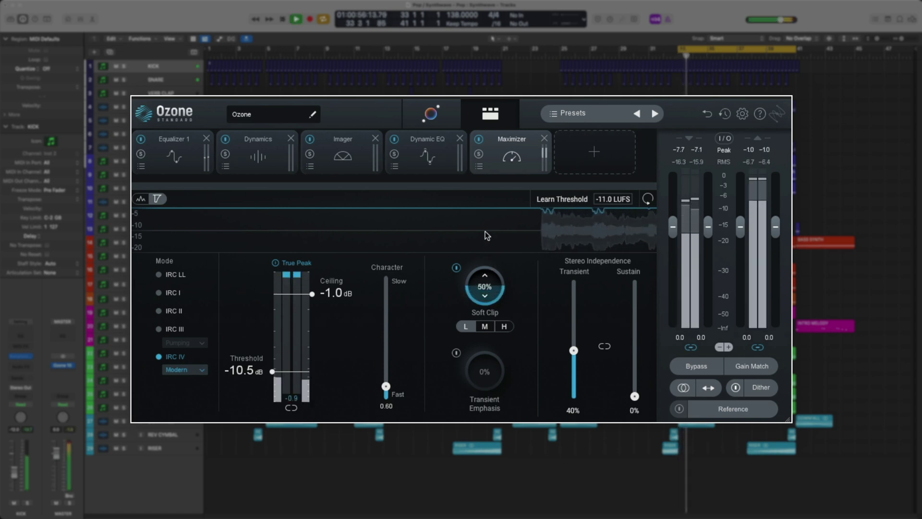
left_click_drag(487, 235, 484, 192)
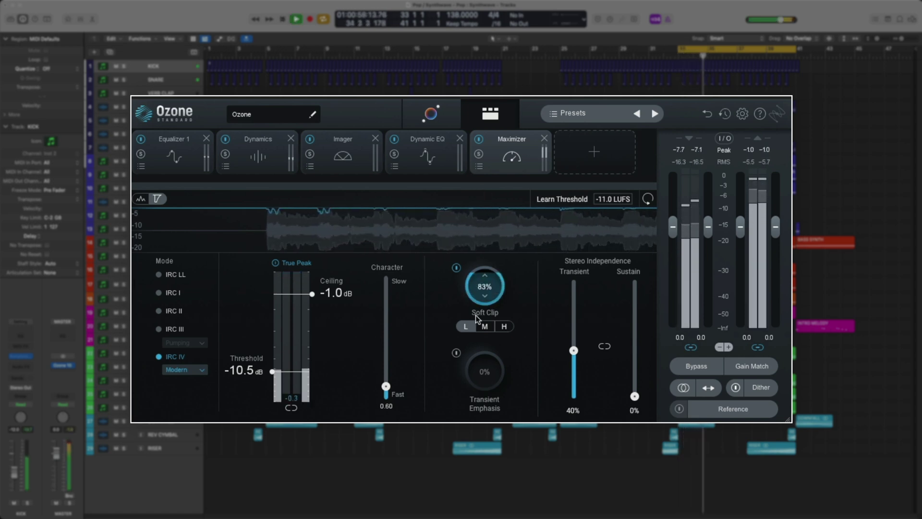
left_click(483, 326)
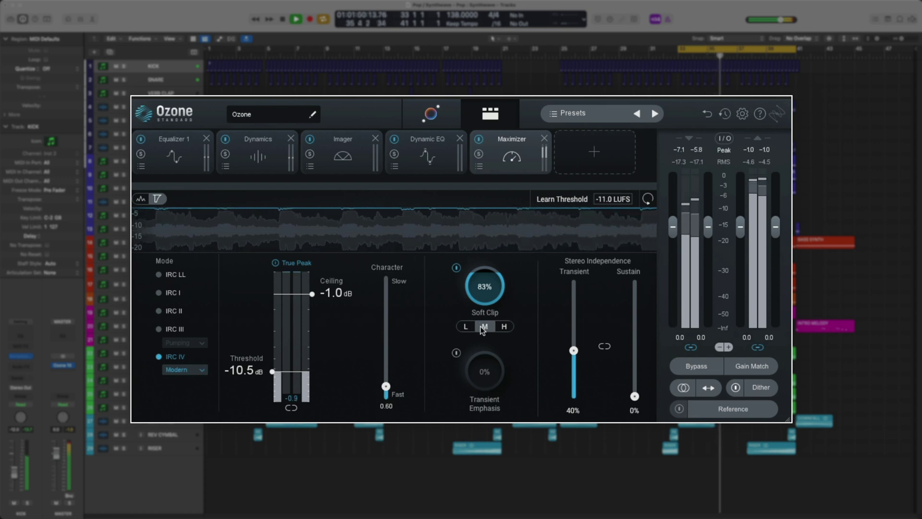
left_click(498, 326)
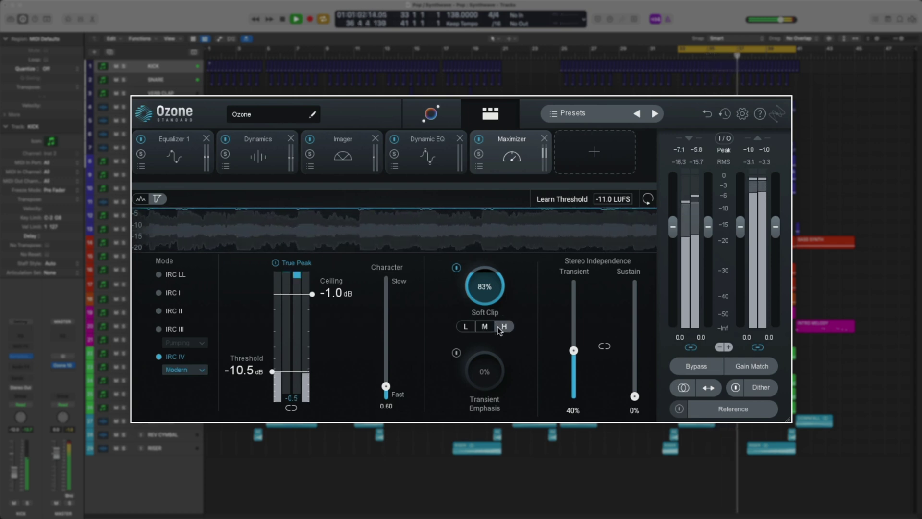
left_click(468, 327)
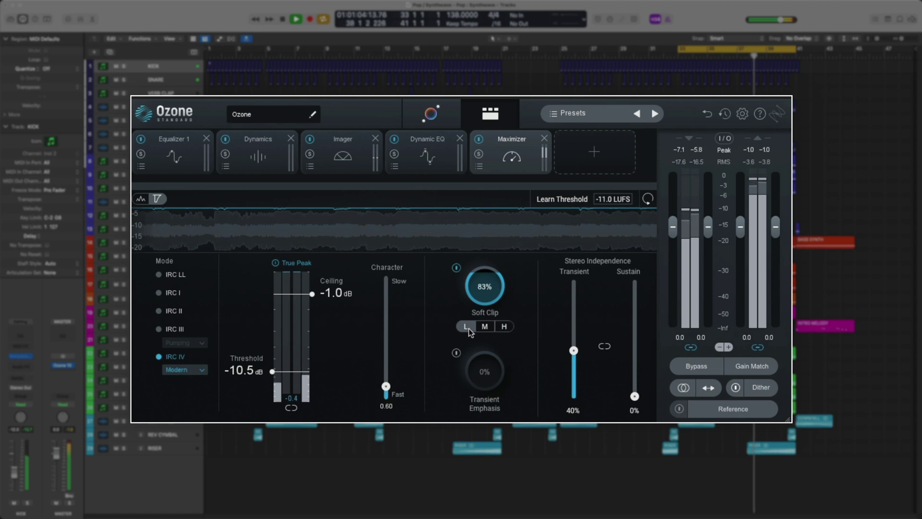
left_click(484, 327)
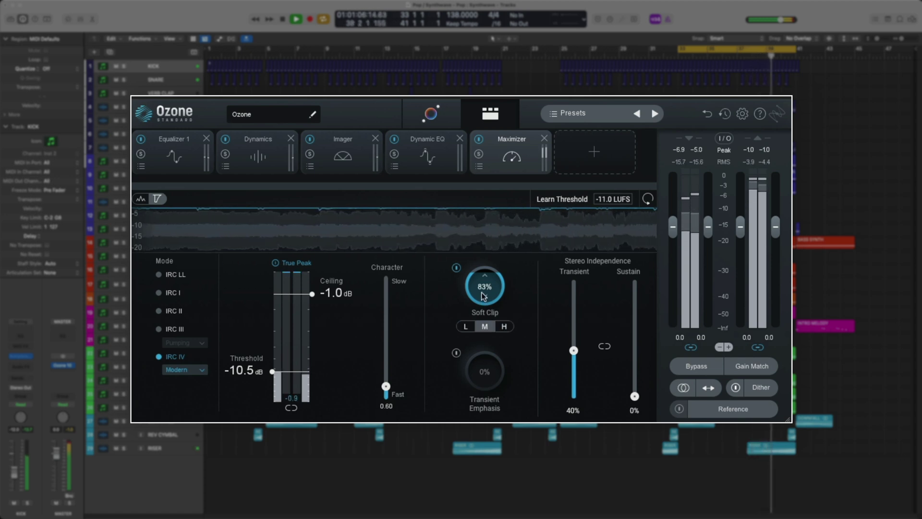
left_click_drag(486, 278, 491, 320)
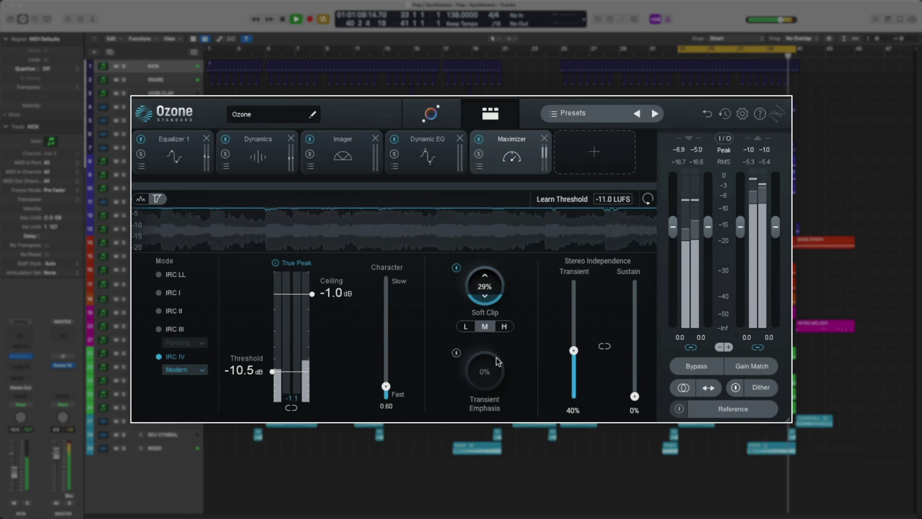
left_click_drag(497, 362, 497, 388)
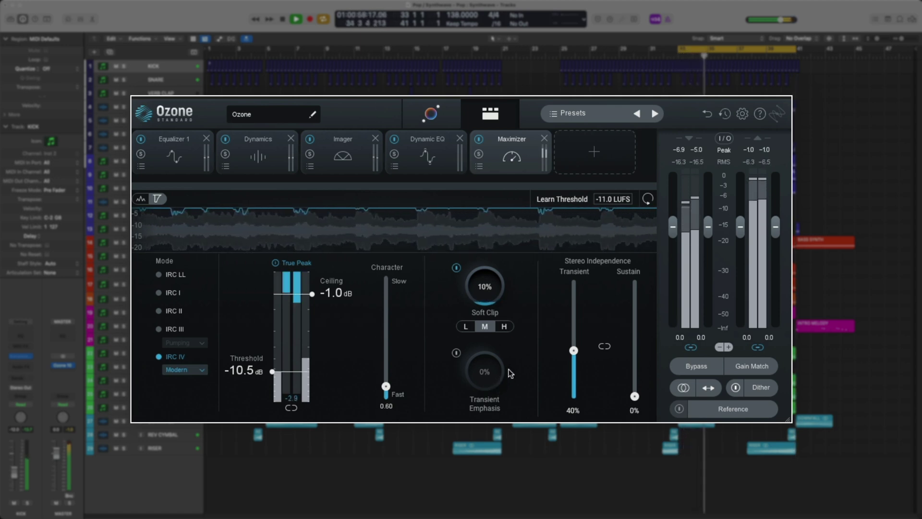
key("space")
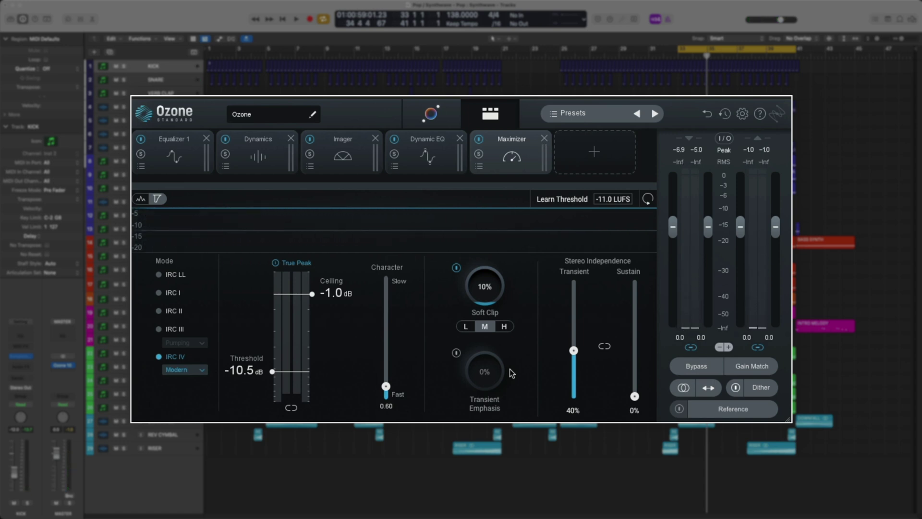
Turn off Cycle, return to the song start, and show the Tone, Width and Dynamics Match overview.
key("c")
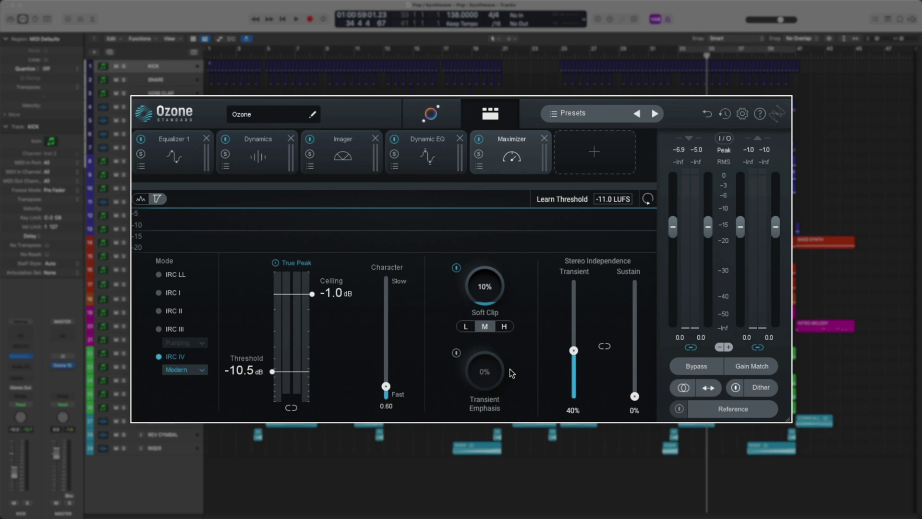
key("Return")
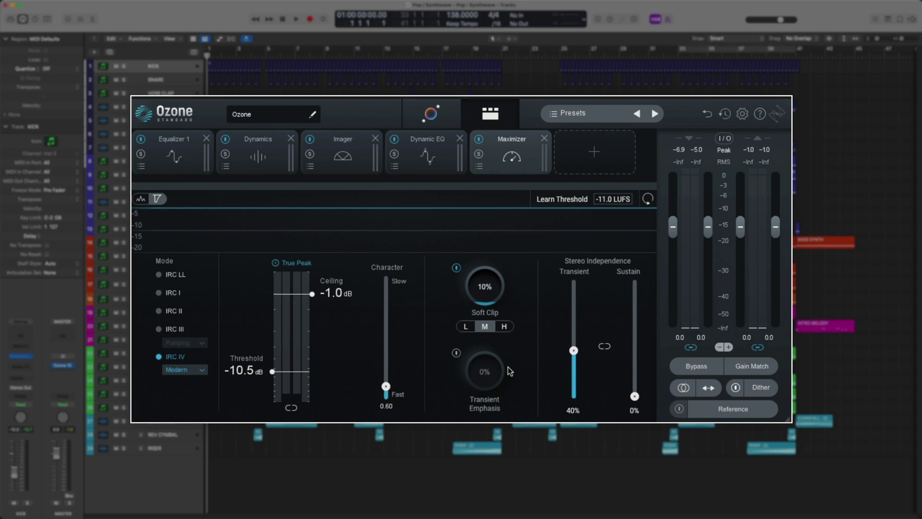
left_click(435, 121)
Loop playback and repeatedly toggle Ozone bypass against the unmastered mix, ending active with Cycle off.
key("c")
key("space")
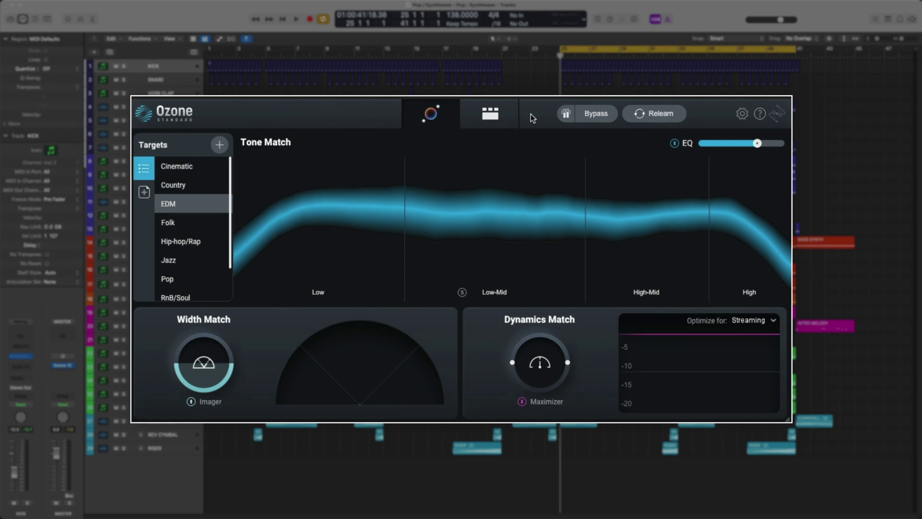
left_click(576, 119)
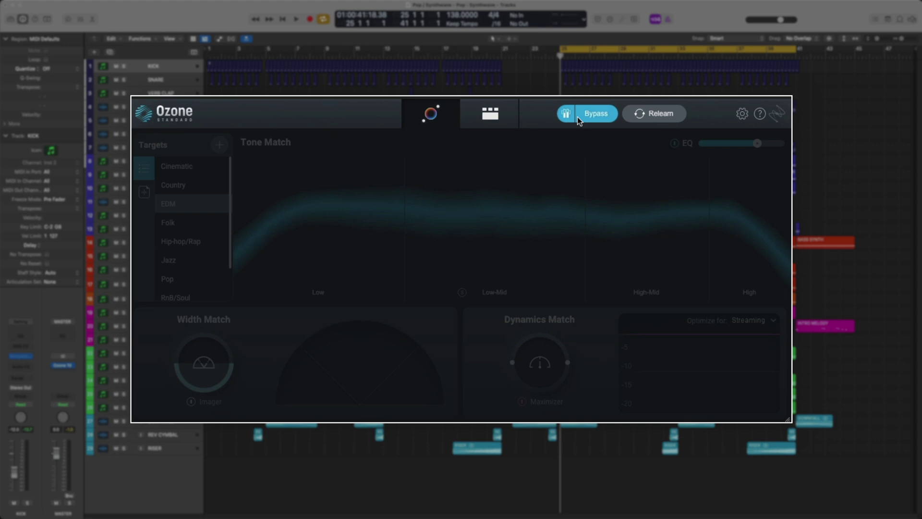
key("space")
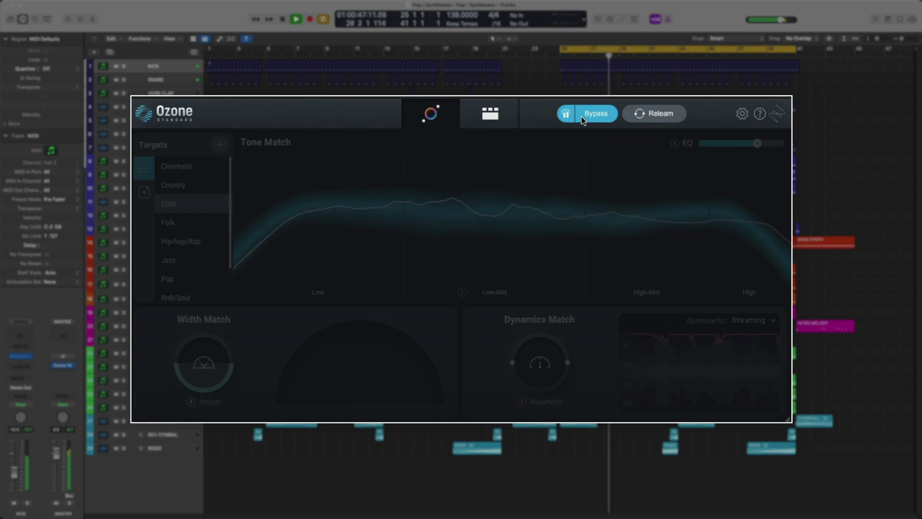
left_click(581, 116)
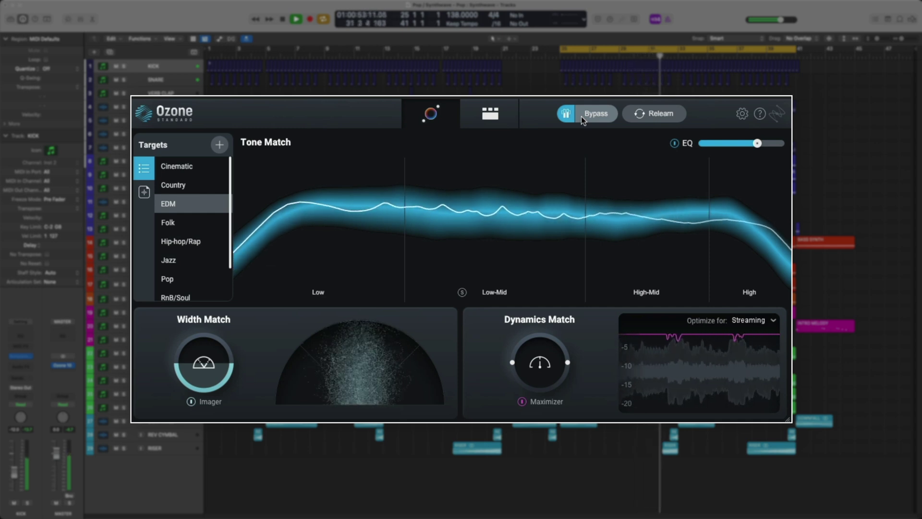
left_click(581, 116)
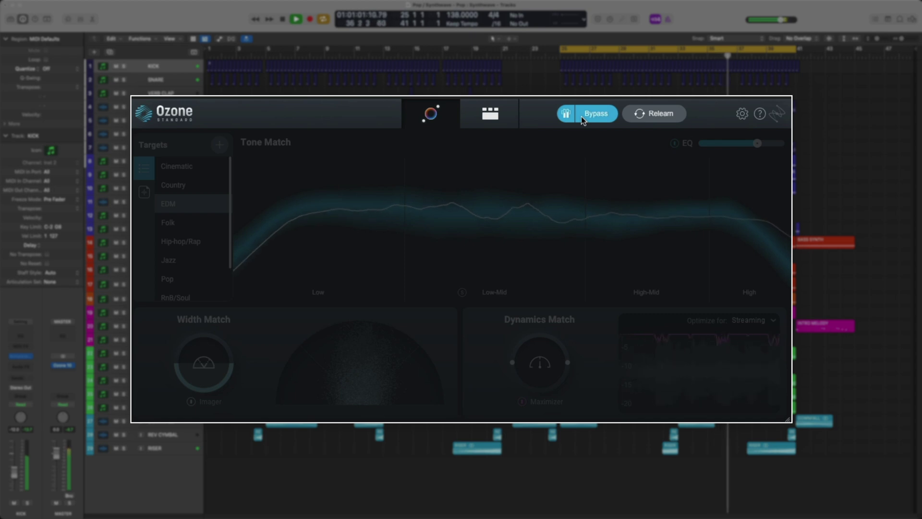
left_click(581, 116)
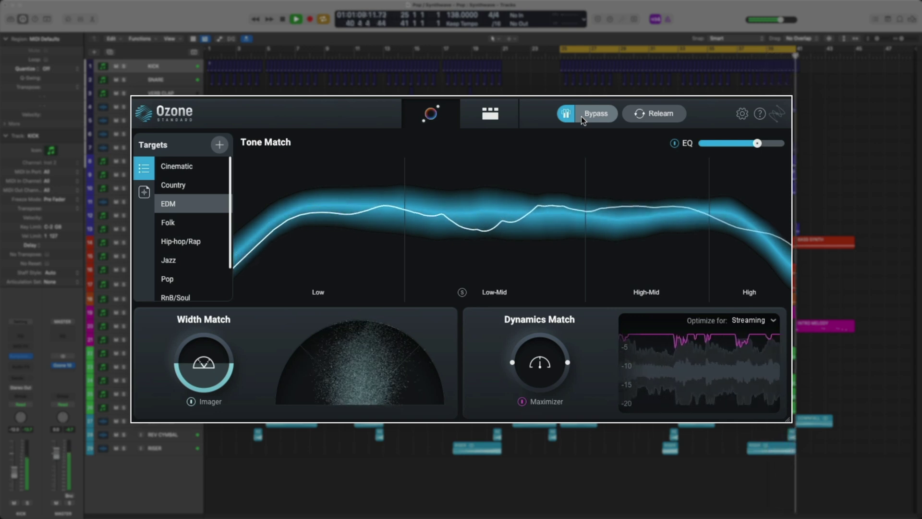
left_click(581, 116)
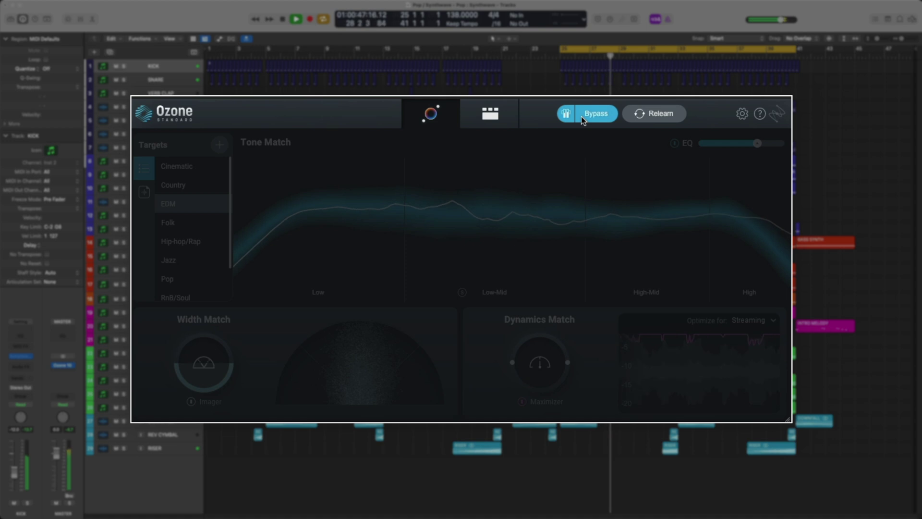
left_click(581, 116)
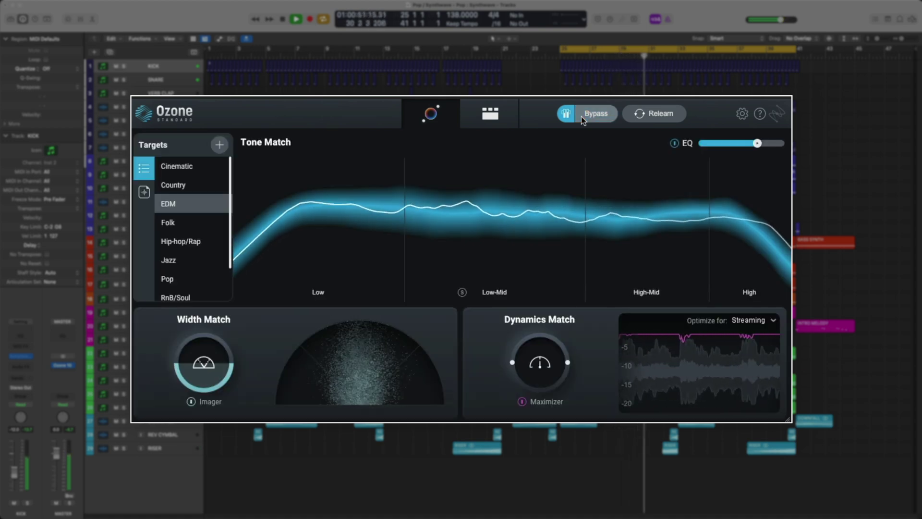
left_click(581, 116)
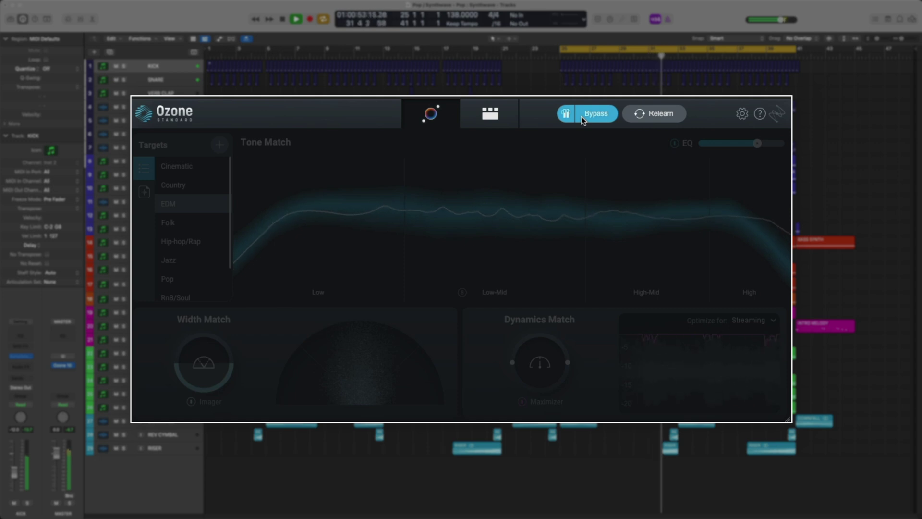
left_click(581, 117)
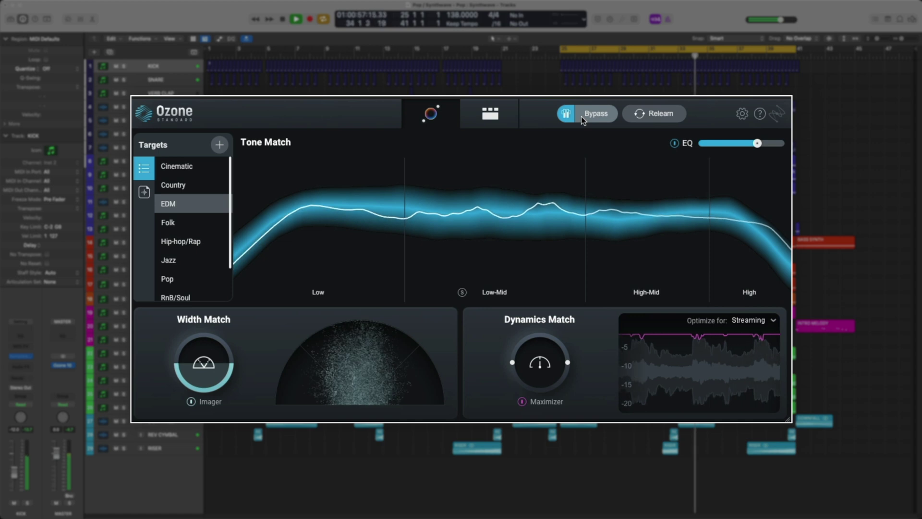
left_click(581, 117)
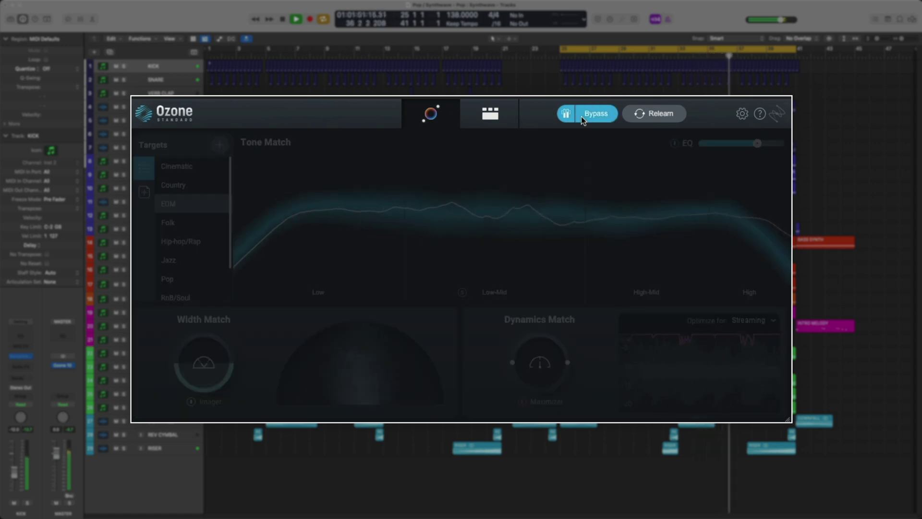
left_click(581, 116)
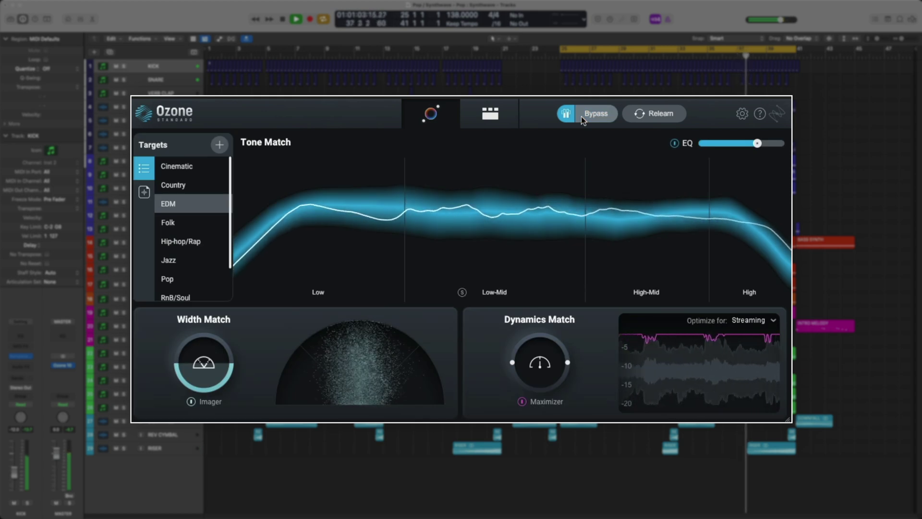
key("c")
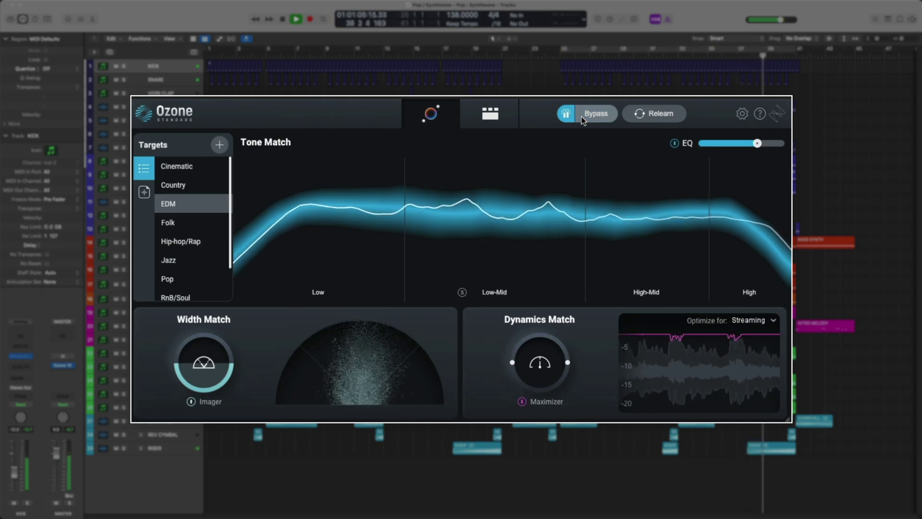